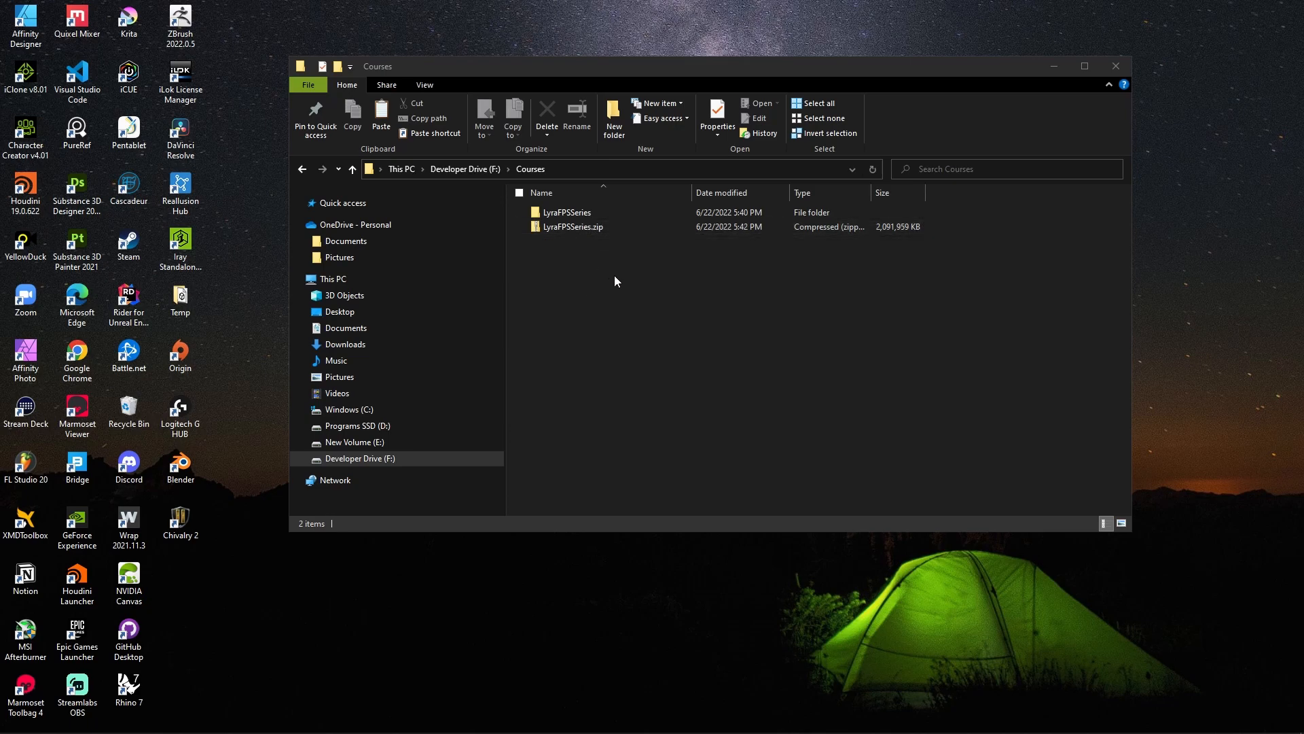
Step: Generate Visual Studio project files for LyraFPSSeries.uproject in the LyraFPSSeries folder
double_click(576, 212)
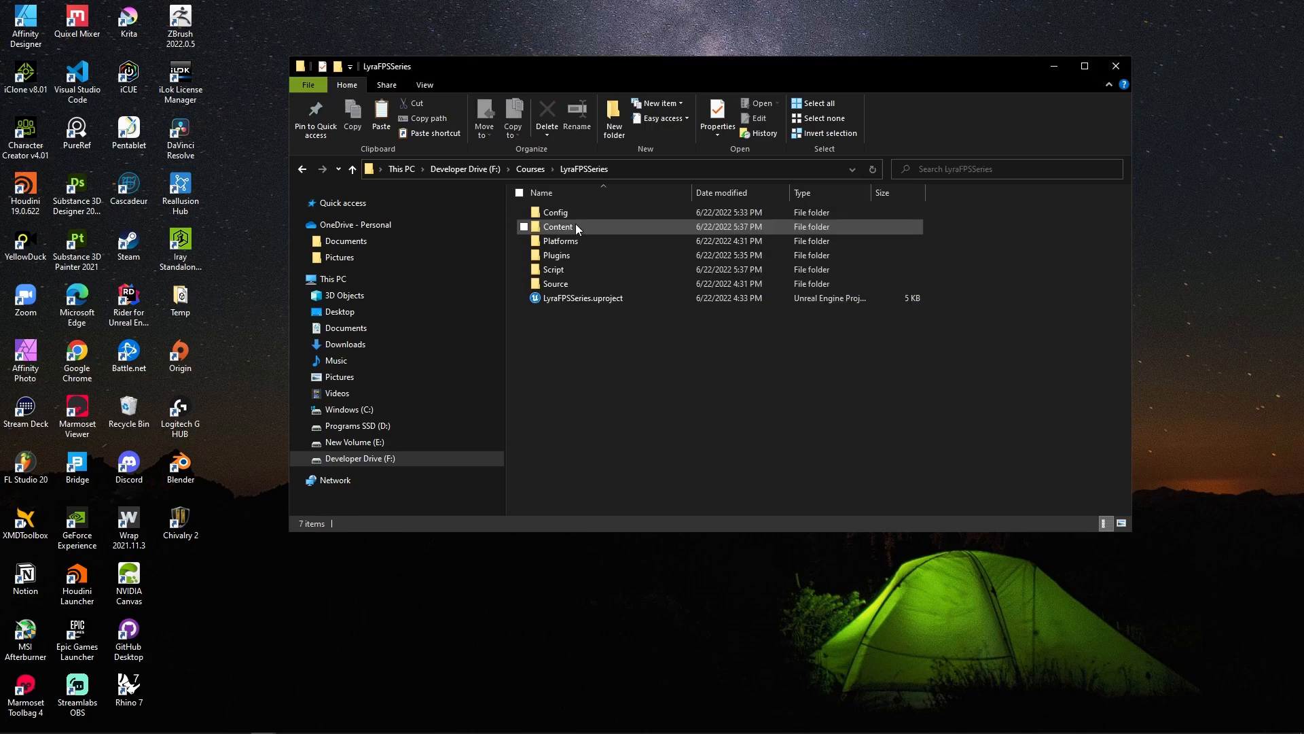
right_click(562, 300)
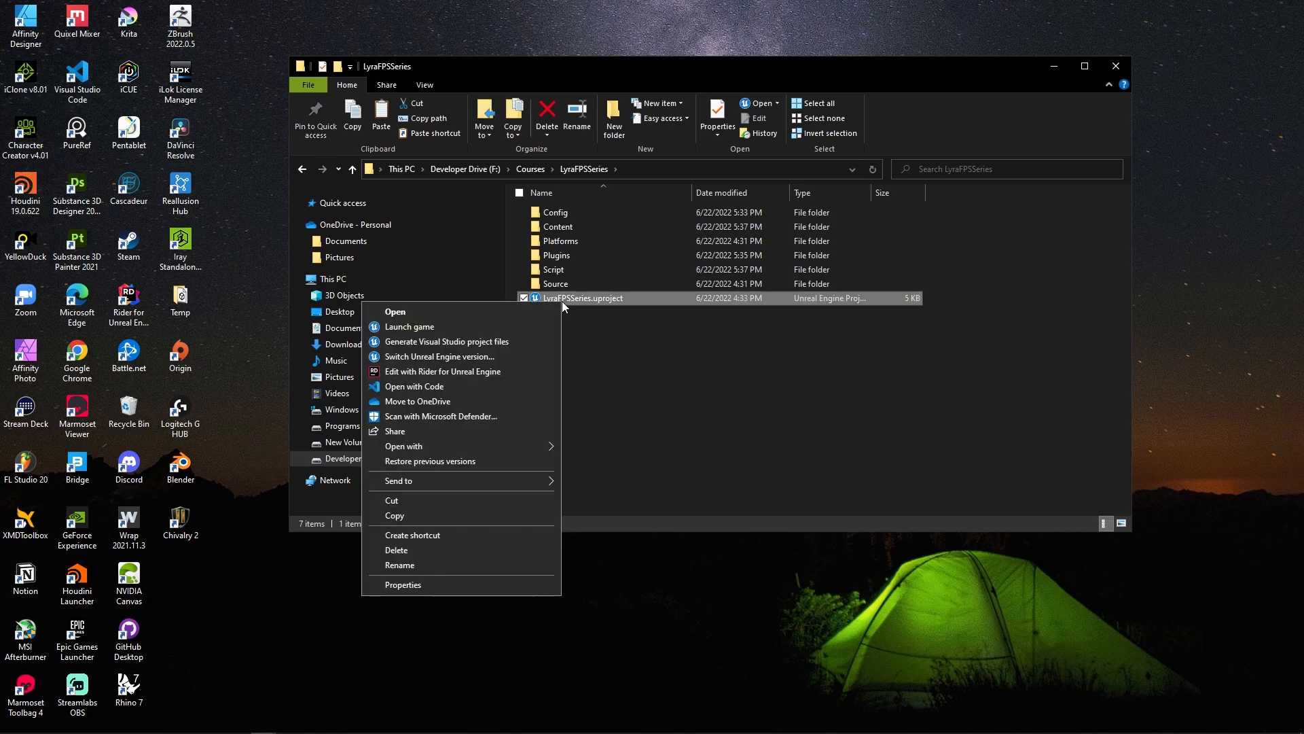
left_click(481, 341)
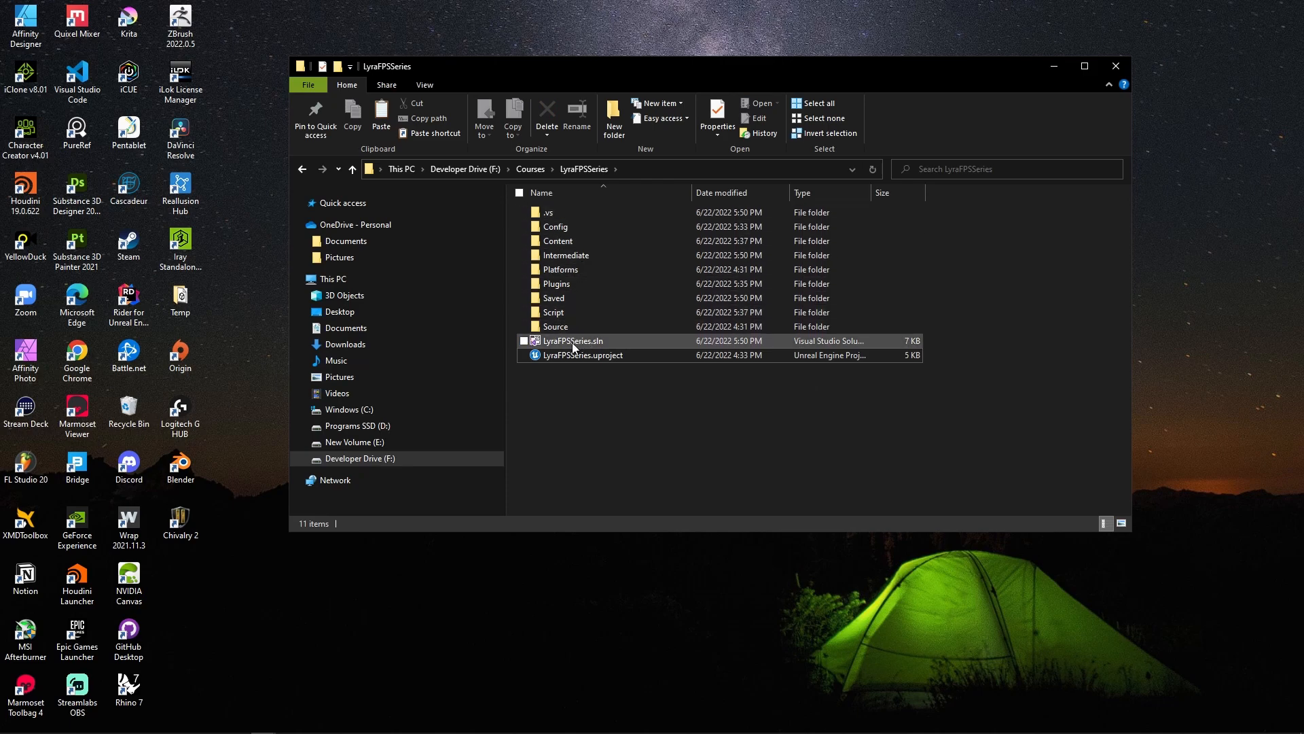
Step: Open the LyraFPSSeries.sln solution in Rider for Unreal Engine
left_click(574, 341)
right_click(558, 341)
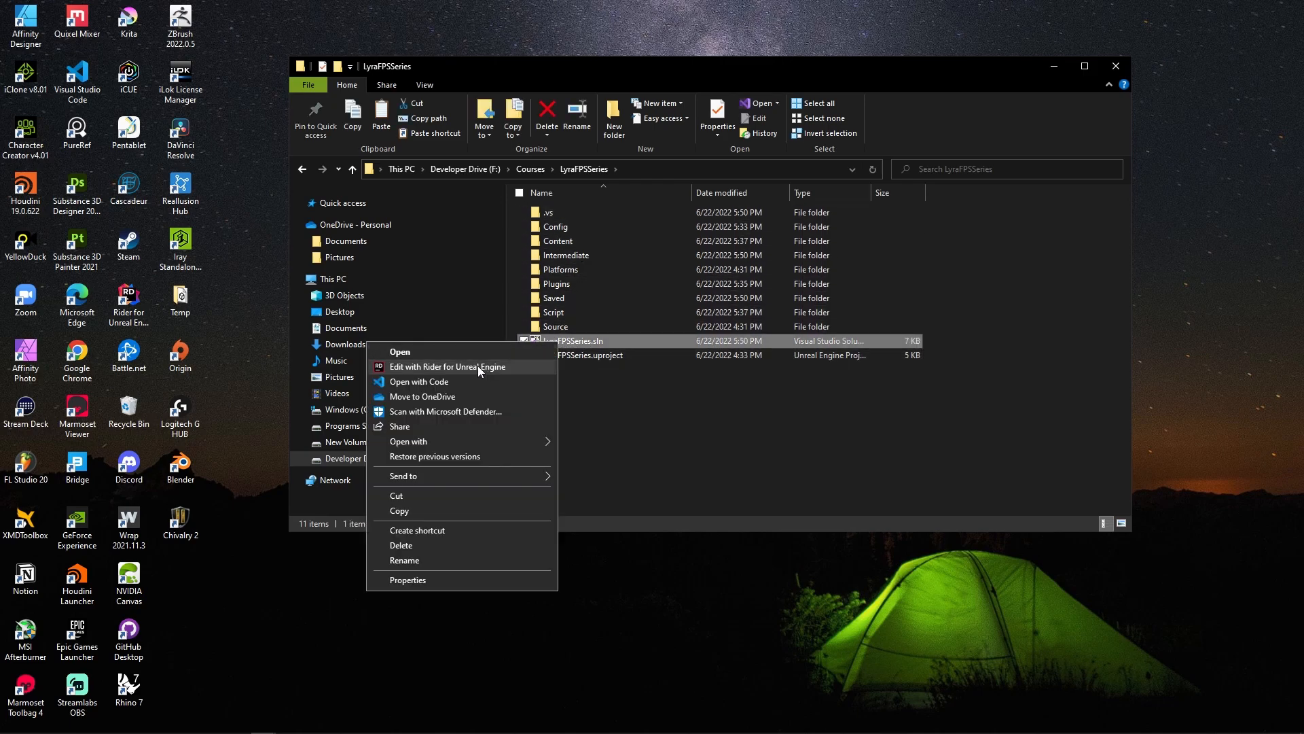
left_click(478, 366)
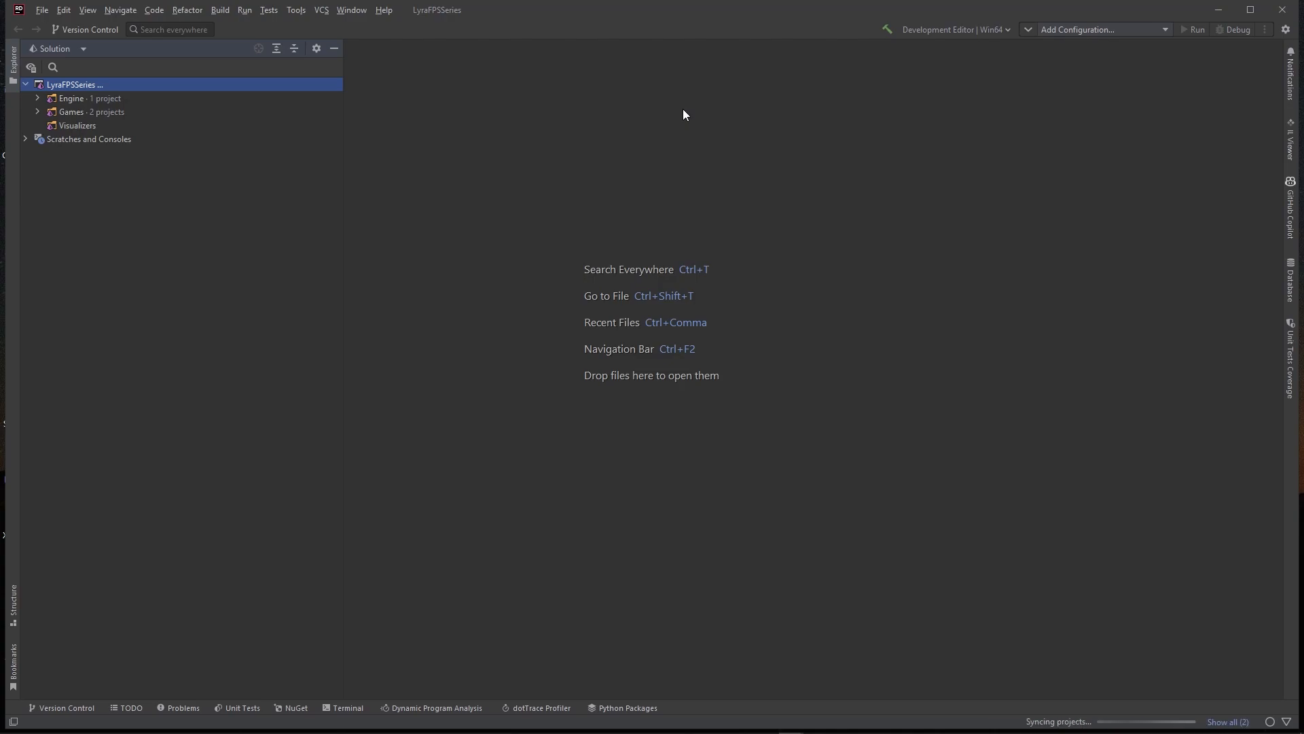
Step: Set the solution configuration to DebugGame Editor | Win64 and start debugging the LyraFPSSeries project
left_click(1002, 28)
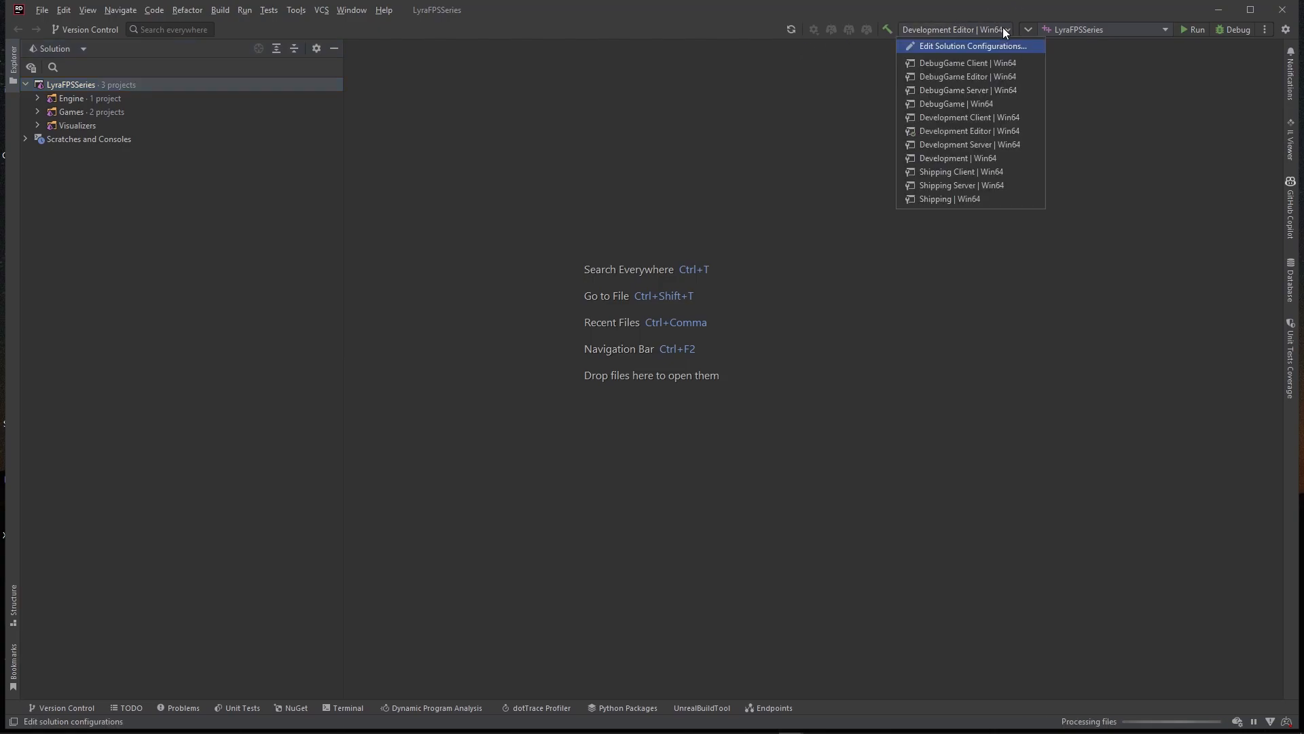
left_click(957, 77)
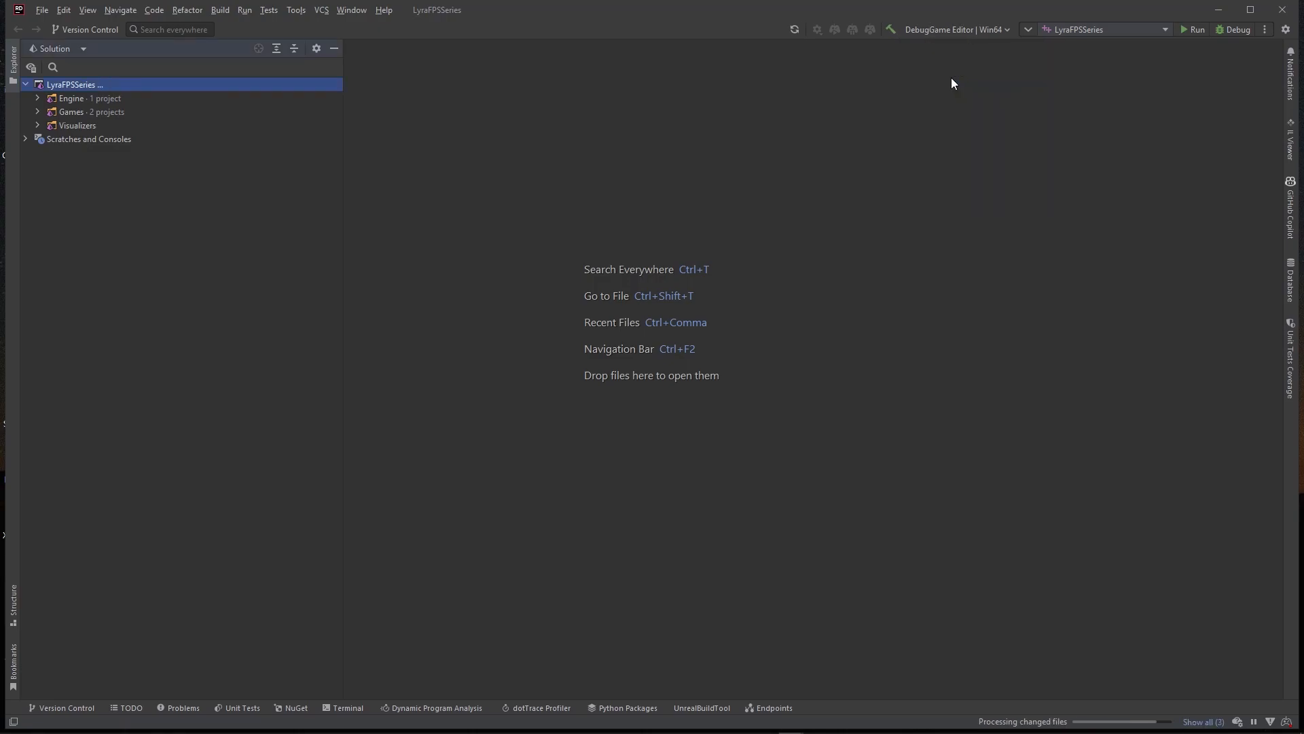
left_click(946, 29)
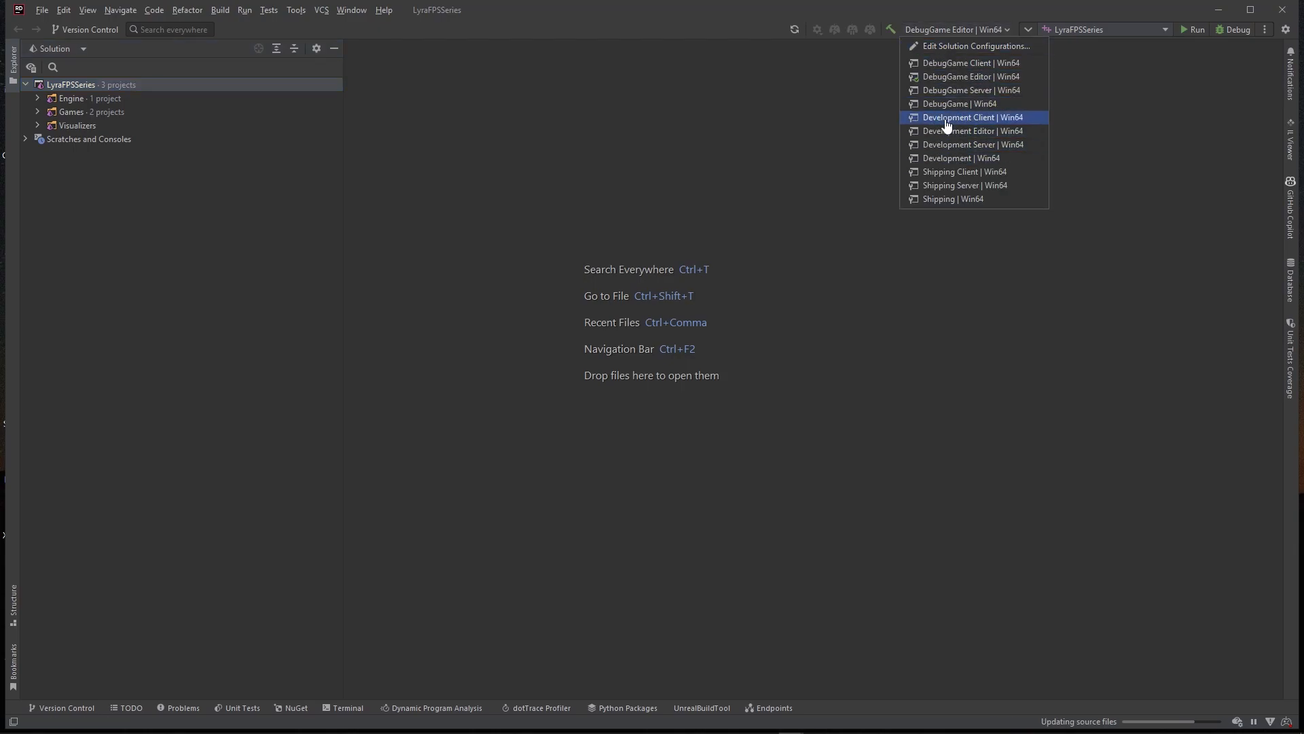
left_click(837, 119)
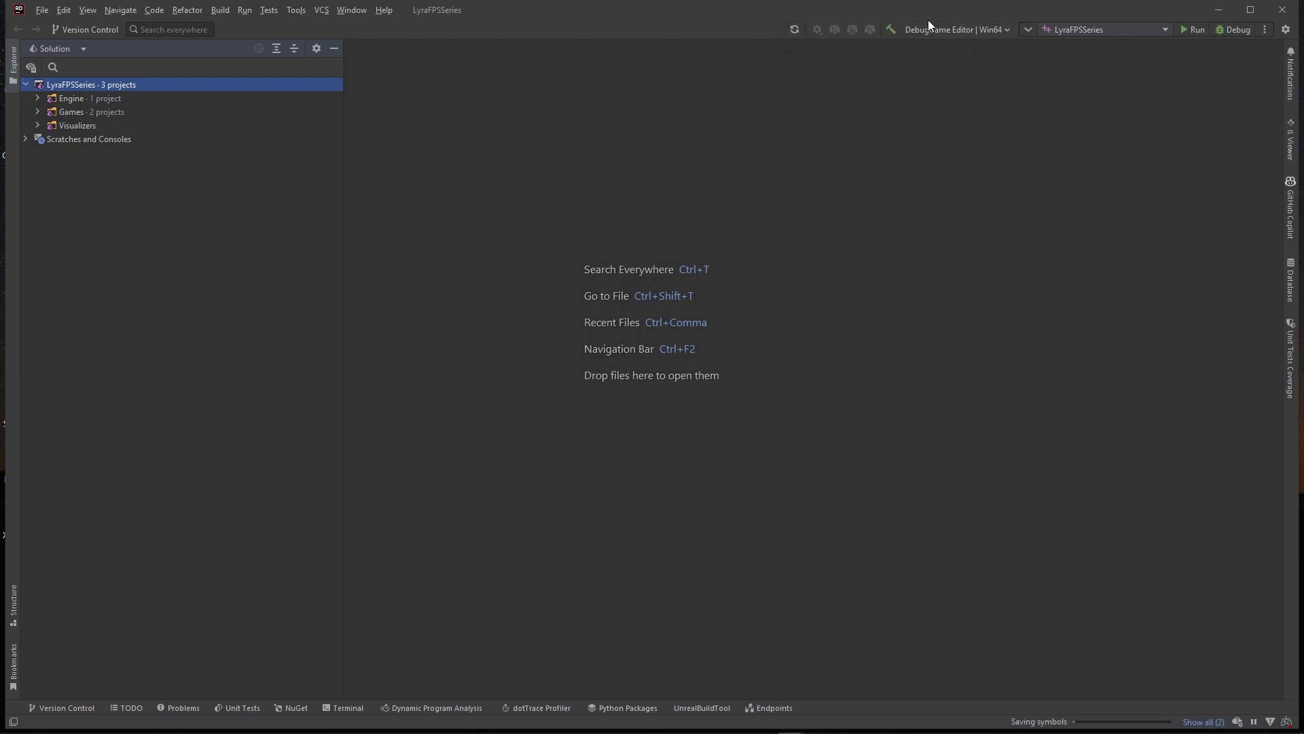
left_click(1235, 30)
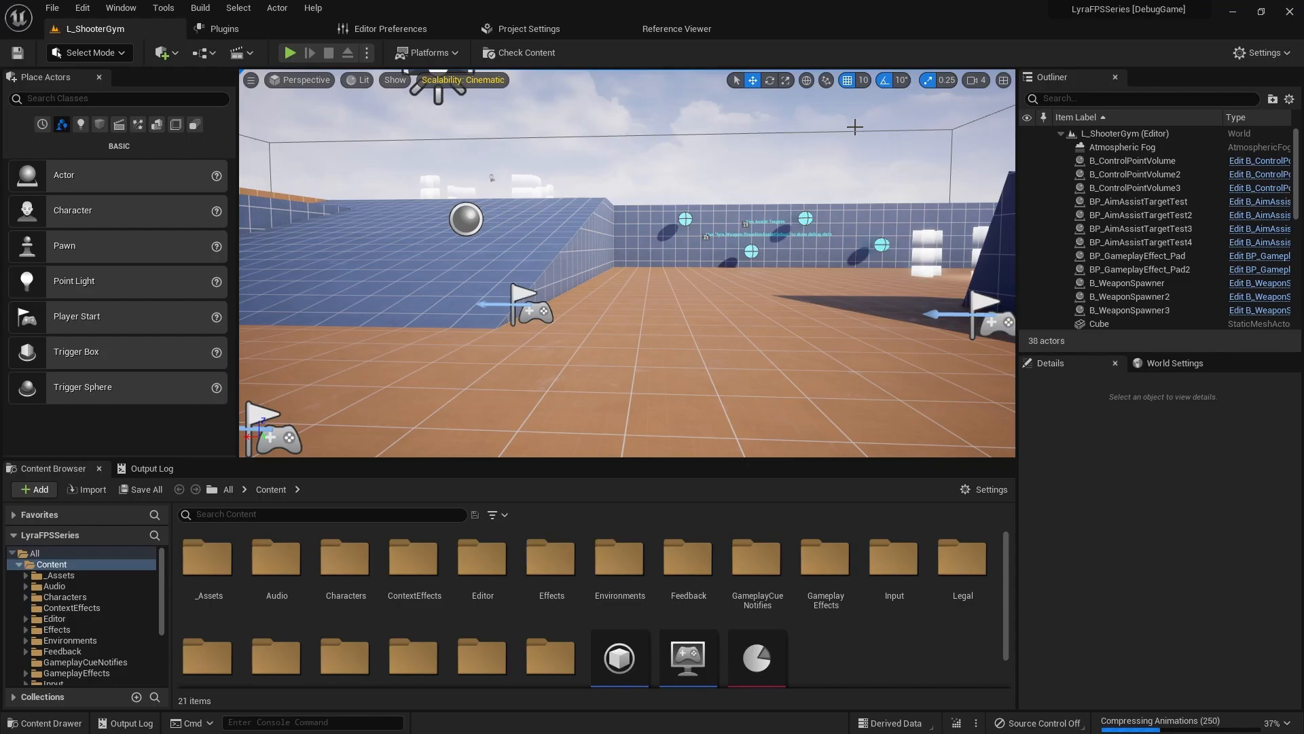
Step: Look through the project's _Assets folder, including its Meshes, Materials, FPArms and Animations subfolders
mouse_move(638, 225)
right_mouse_down()
mouse_move(537, 241)
mouse_move(639, 258)
mouse_move(635, 231)
right_mouse_up()
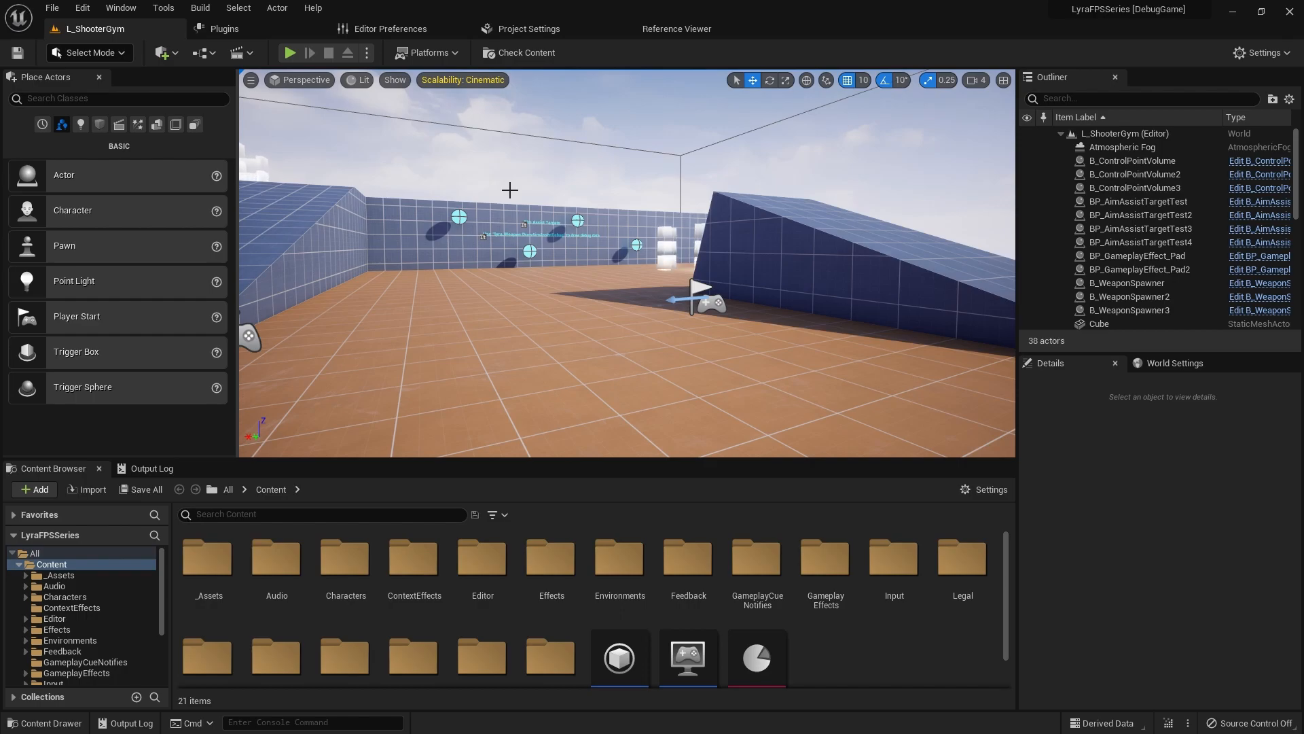
left_click(59, 575)
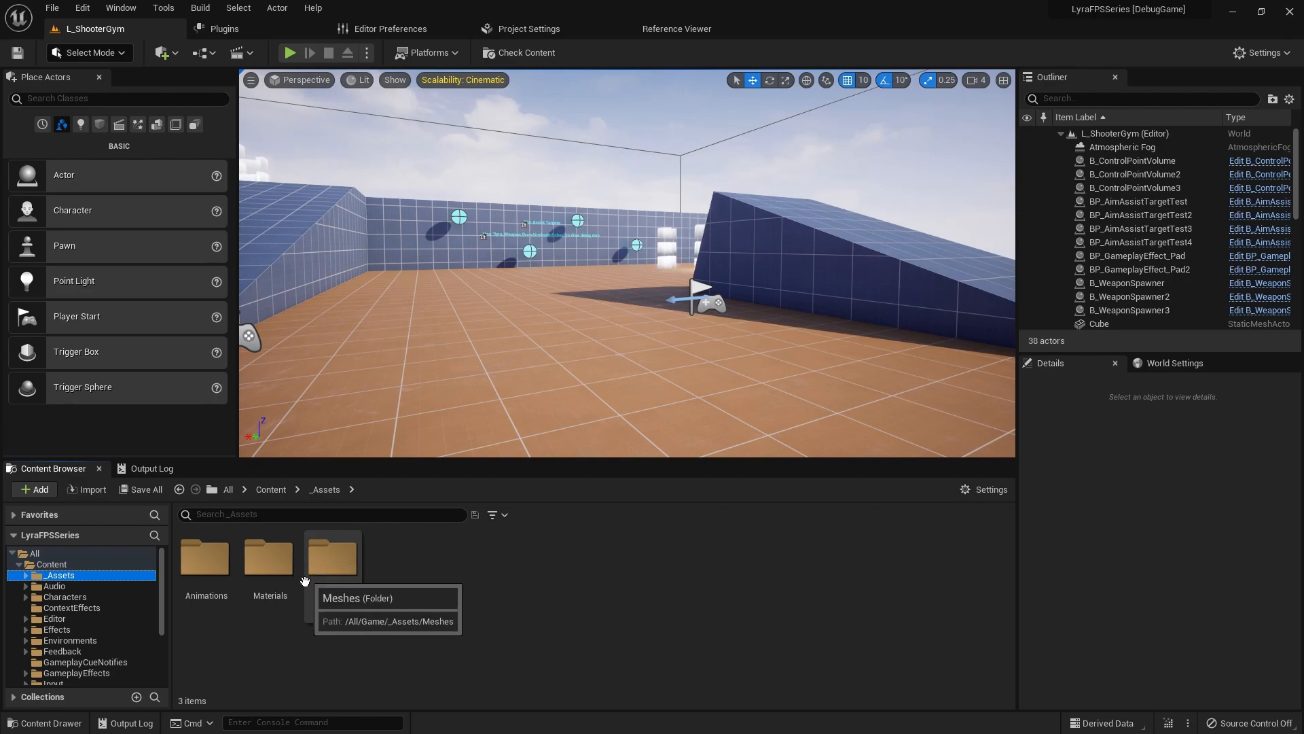
double_click(336, 574)
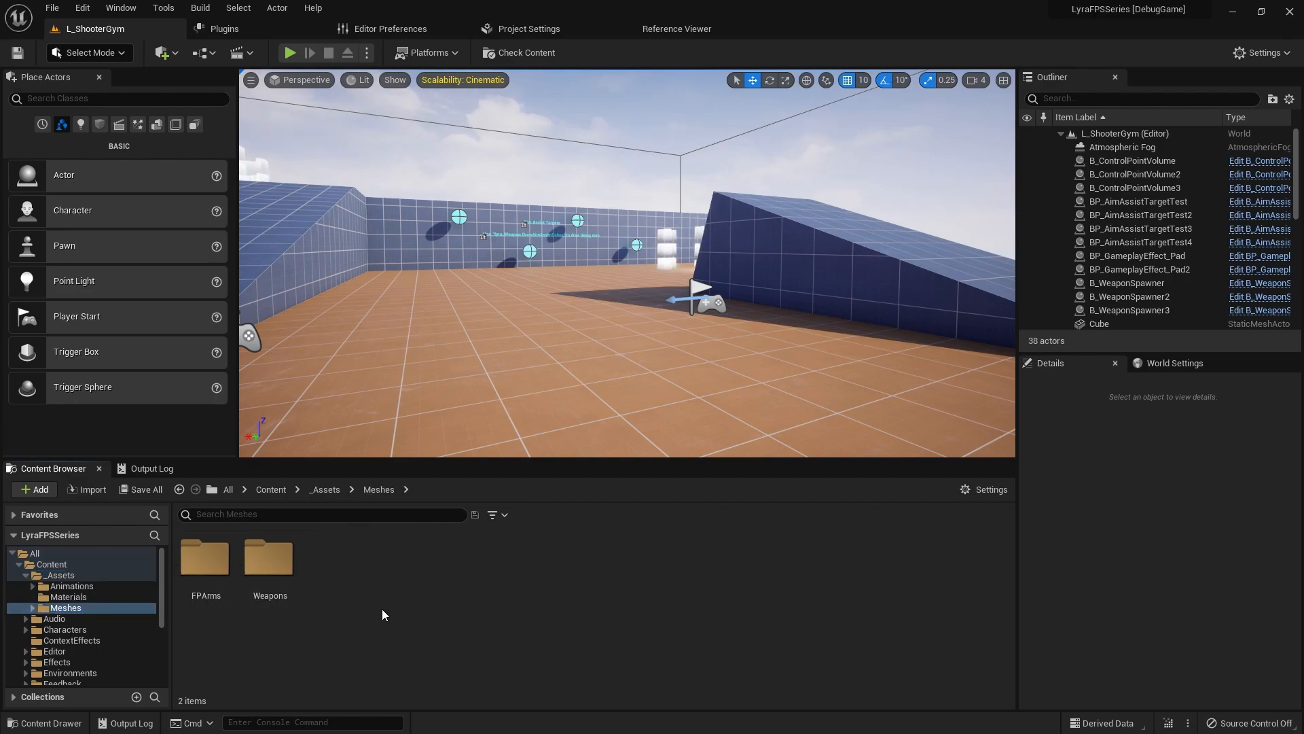
key("alt+Left")
double_click(279, 570)
key("alt+Left")
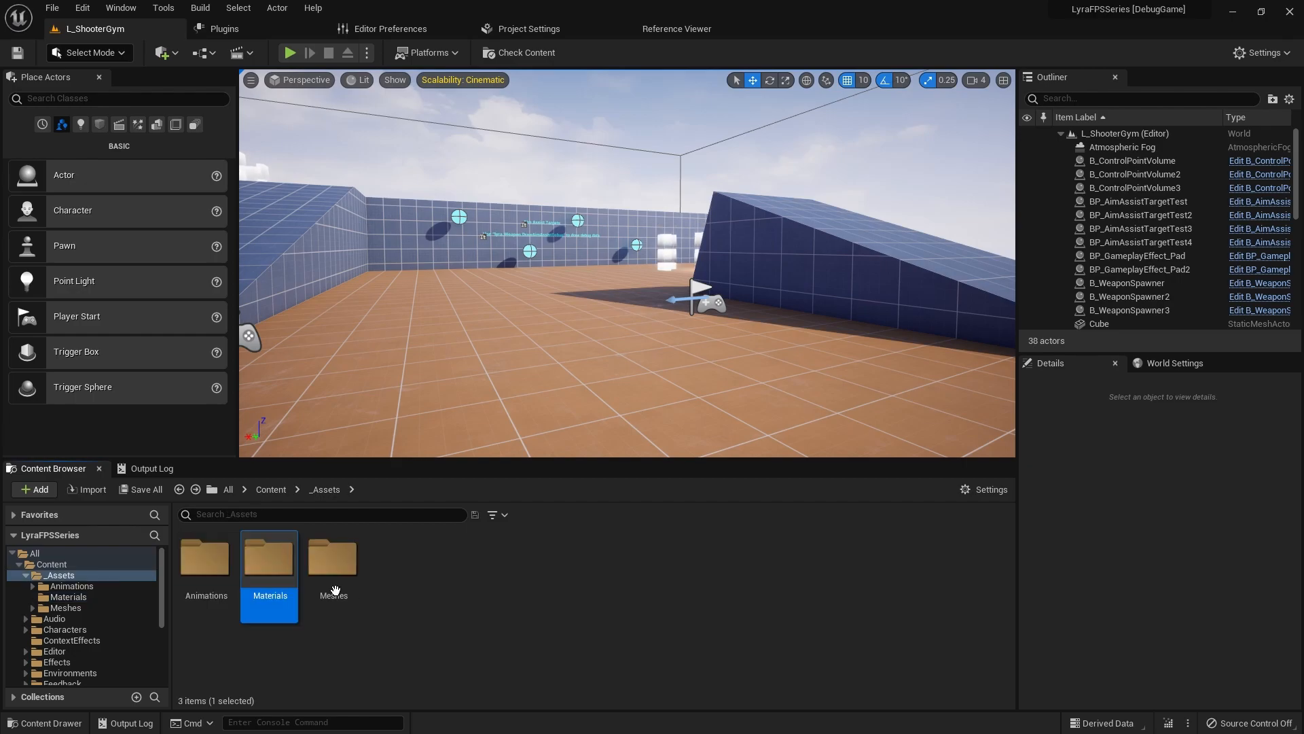
left_click(328, 573)
double_click(328, 573)
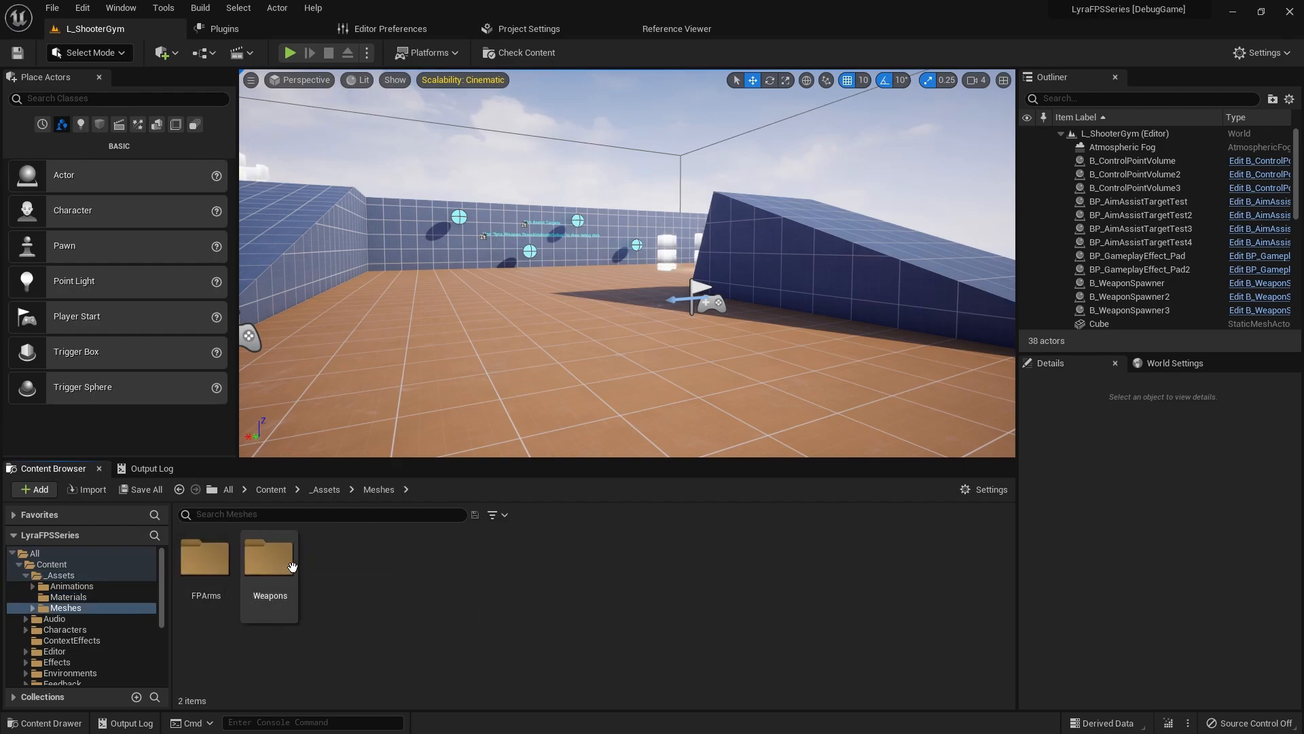
double_click(205, 564)
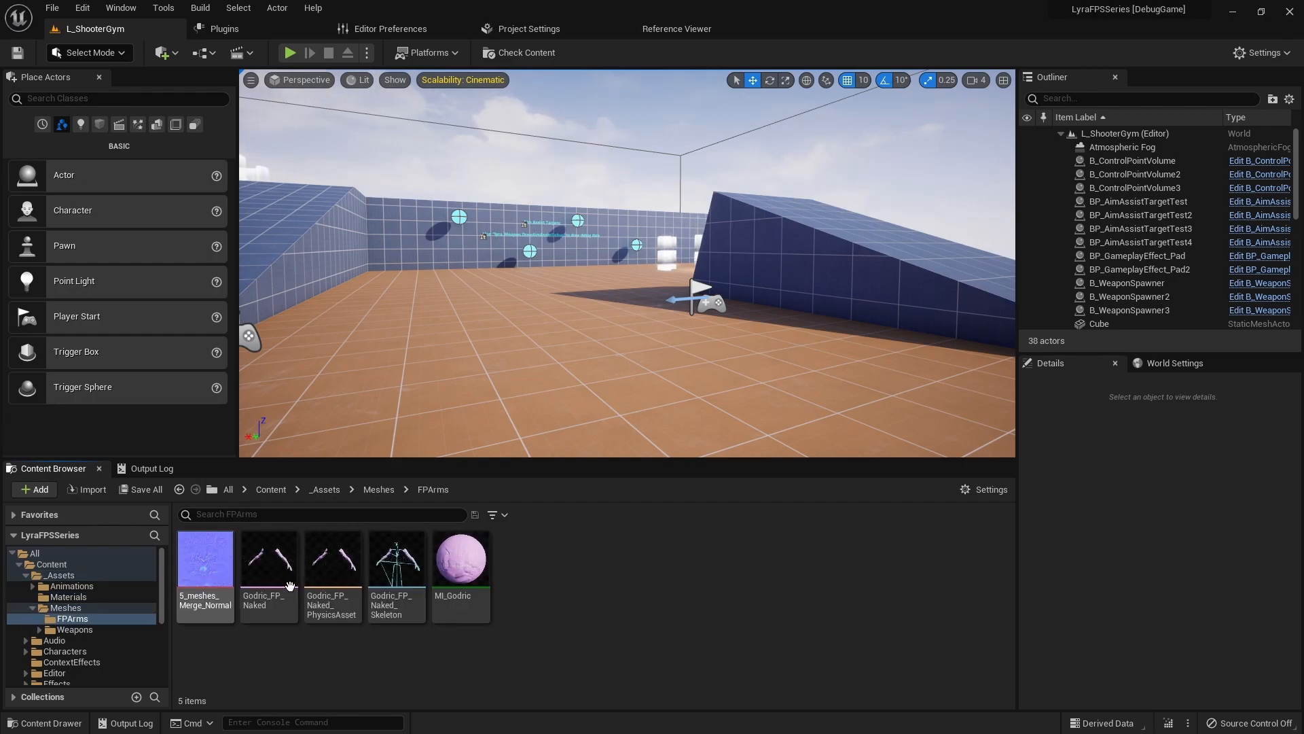
key("alt+Left")
key("alt+Left")
double_click(207, 574)
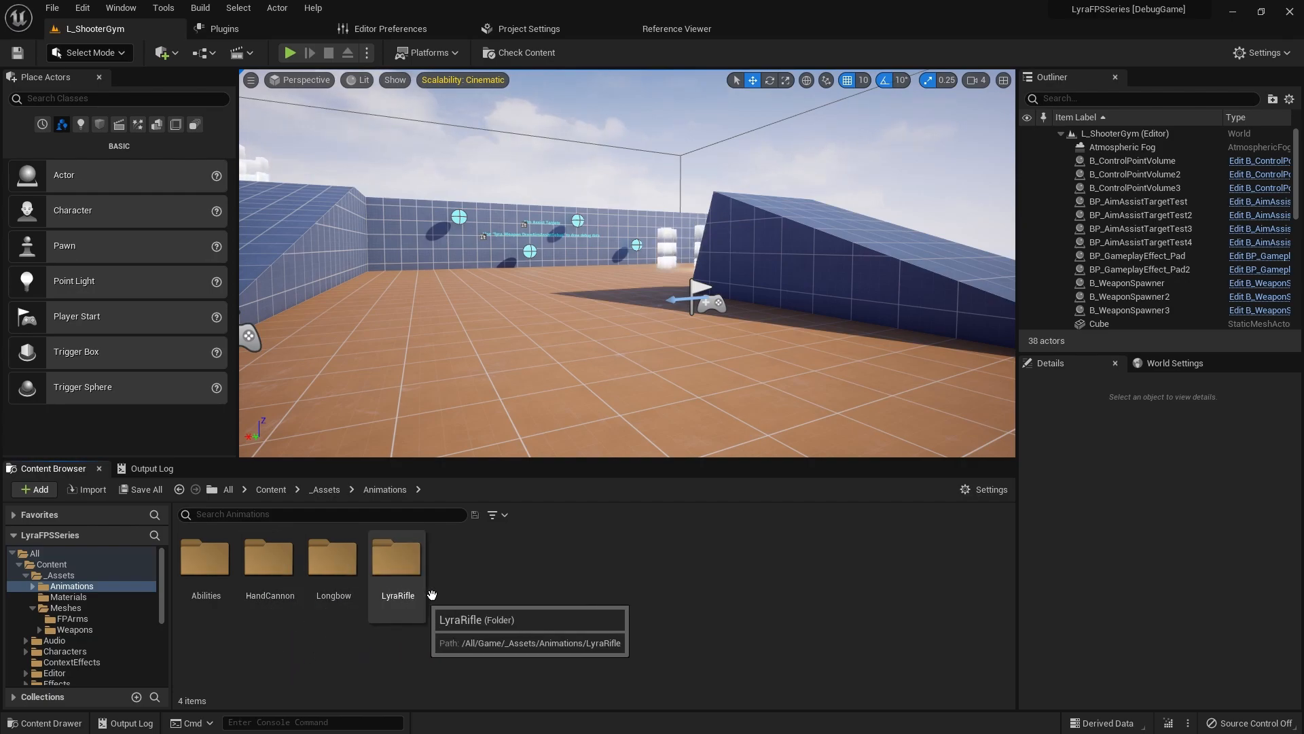
key("alt+Left")
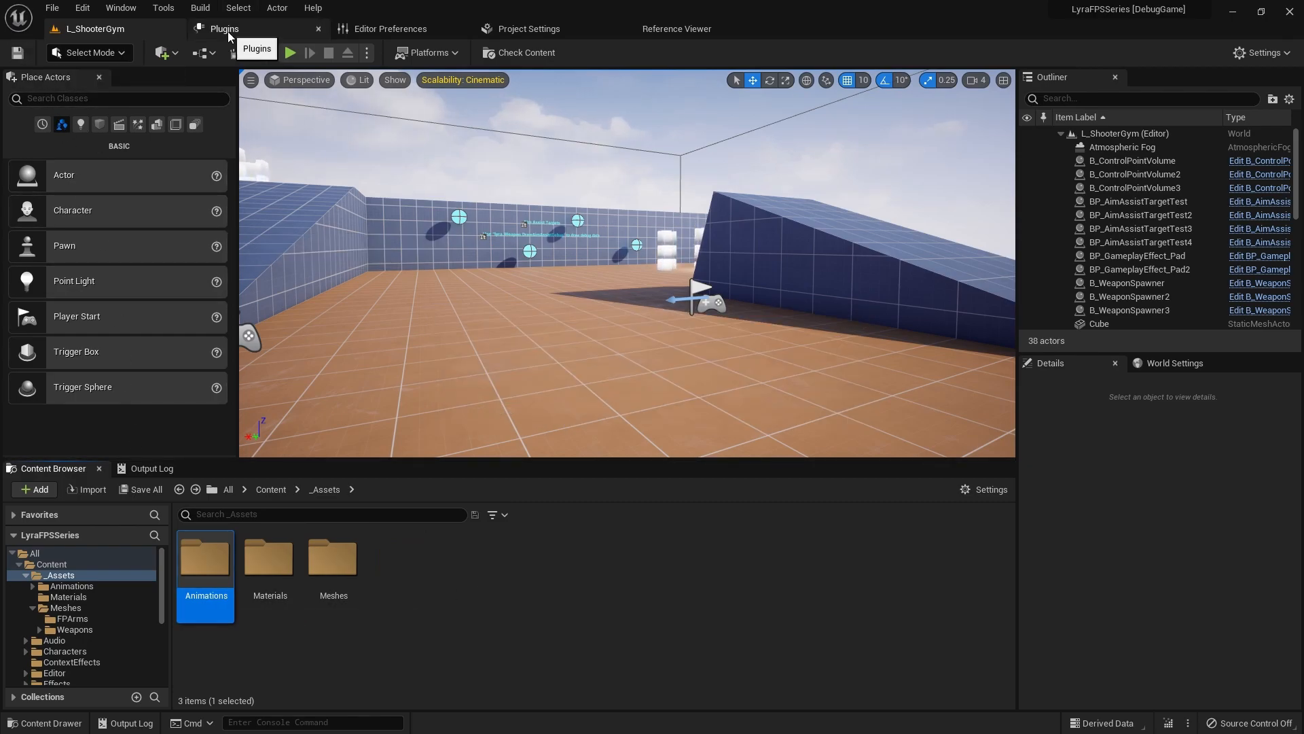
Step: Disable Allow Player Bots to Attack in the Lyra Developer Settings of the Editor Preferences and close the Reference Viewer
left_click(400, 29)
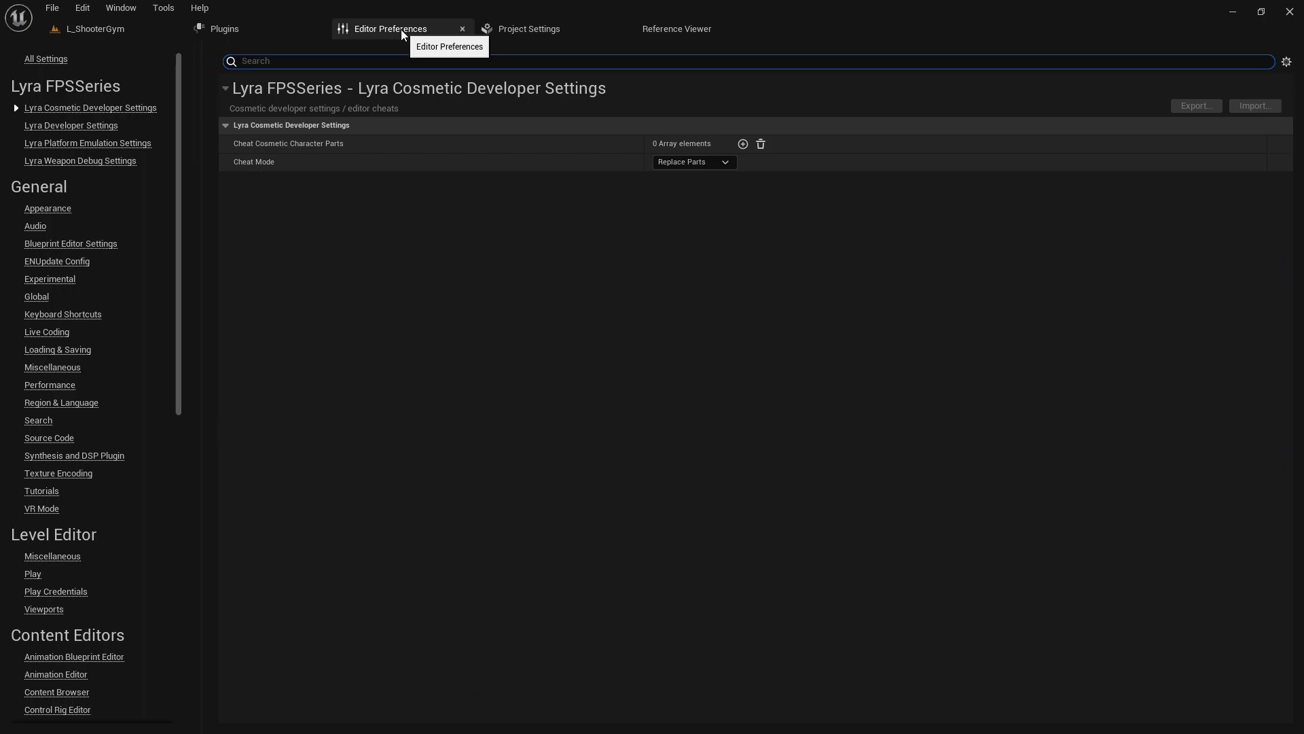
left_click(71, 126)
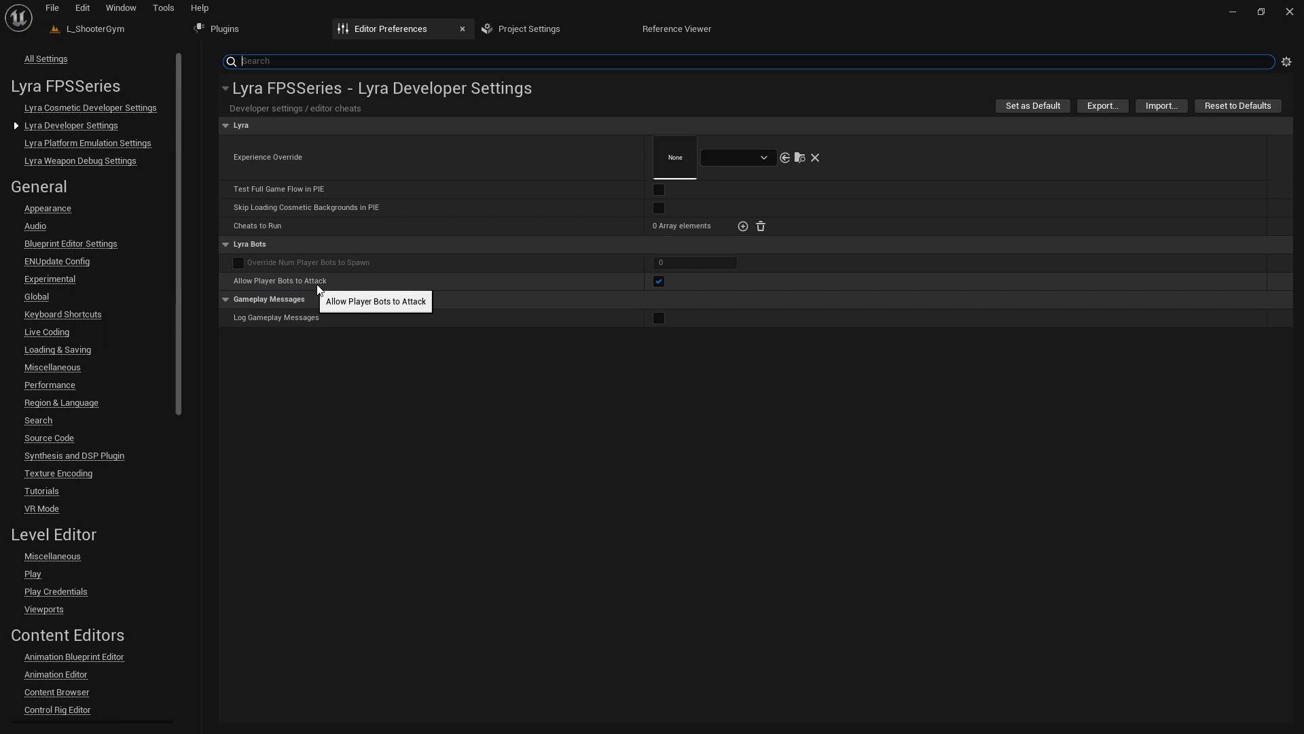
left_click(659, 282)
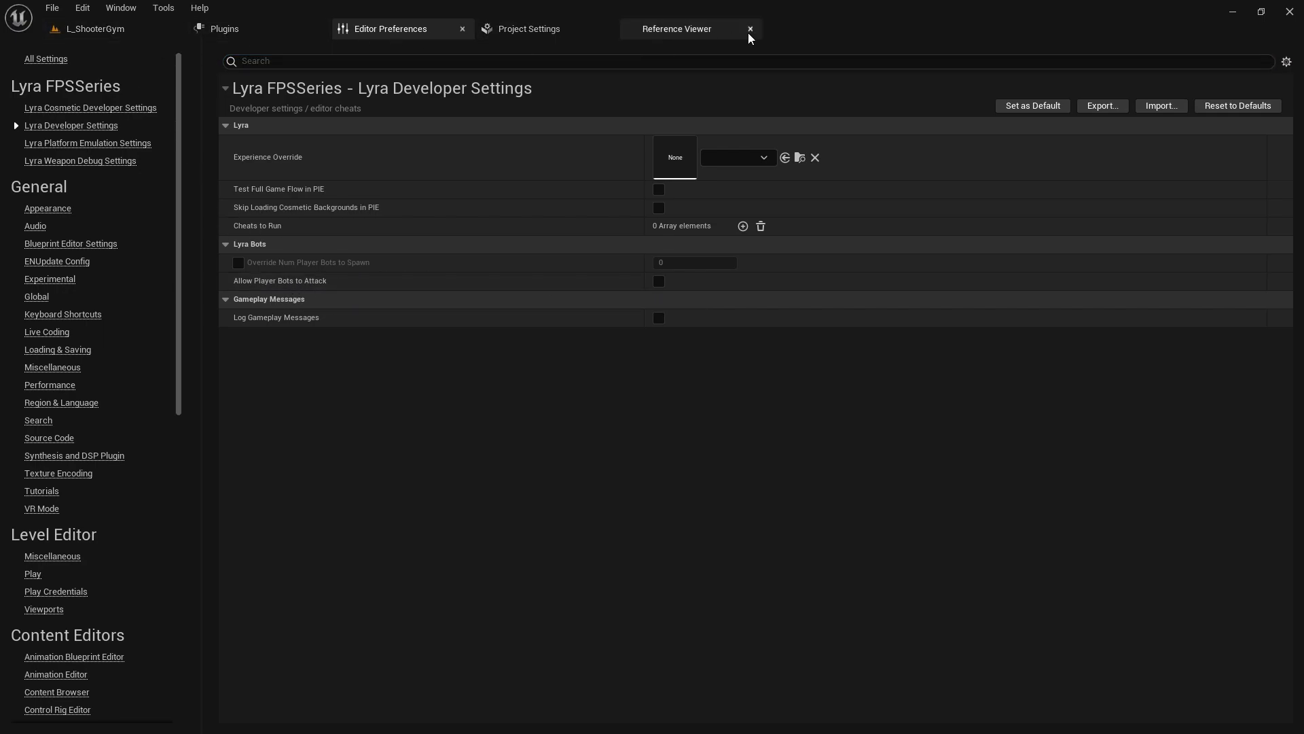
left_click(600, 33)
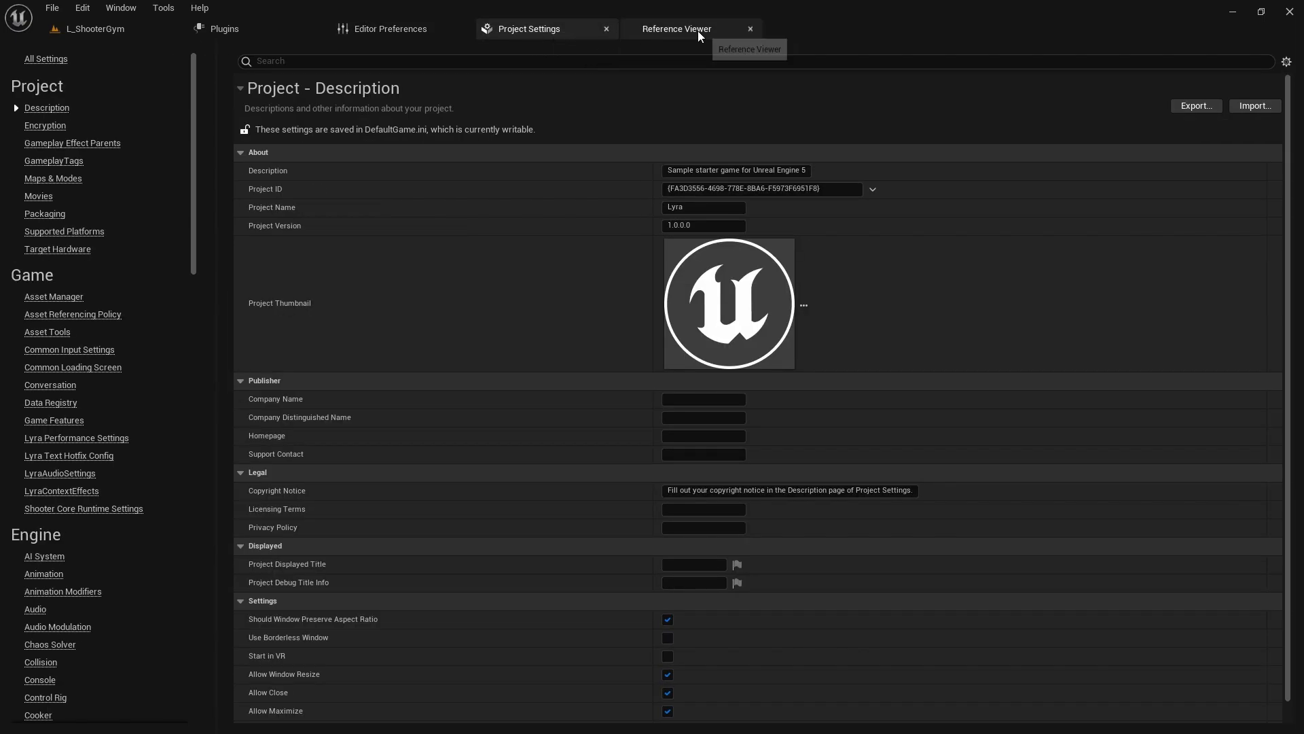
left_click(751, 29)
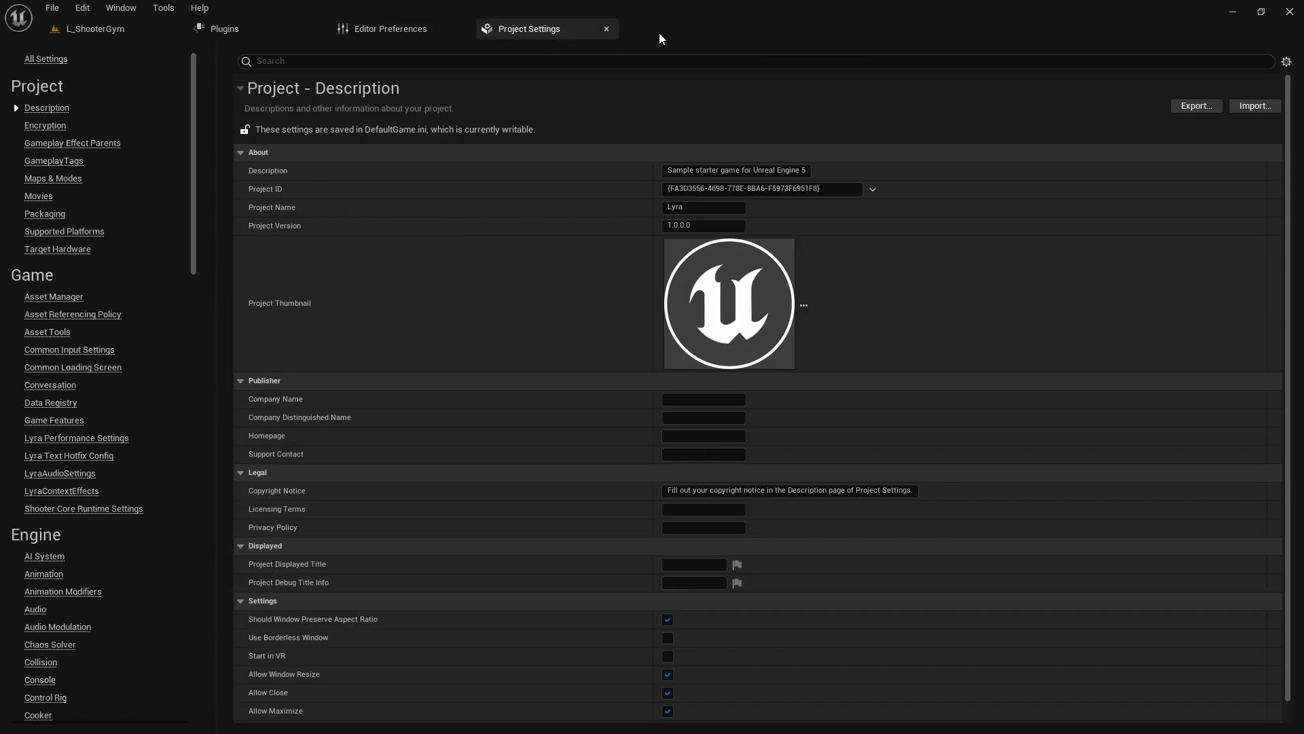
Step: Enable the Ability System Game Feature Actions plugin and return to the L_ShooterGym level
left_click(266, 30)
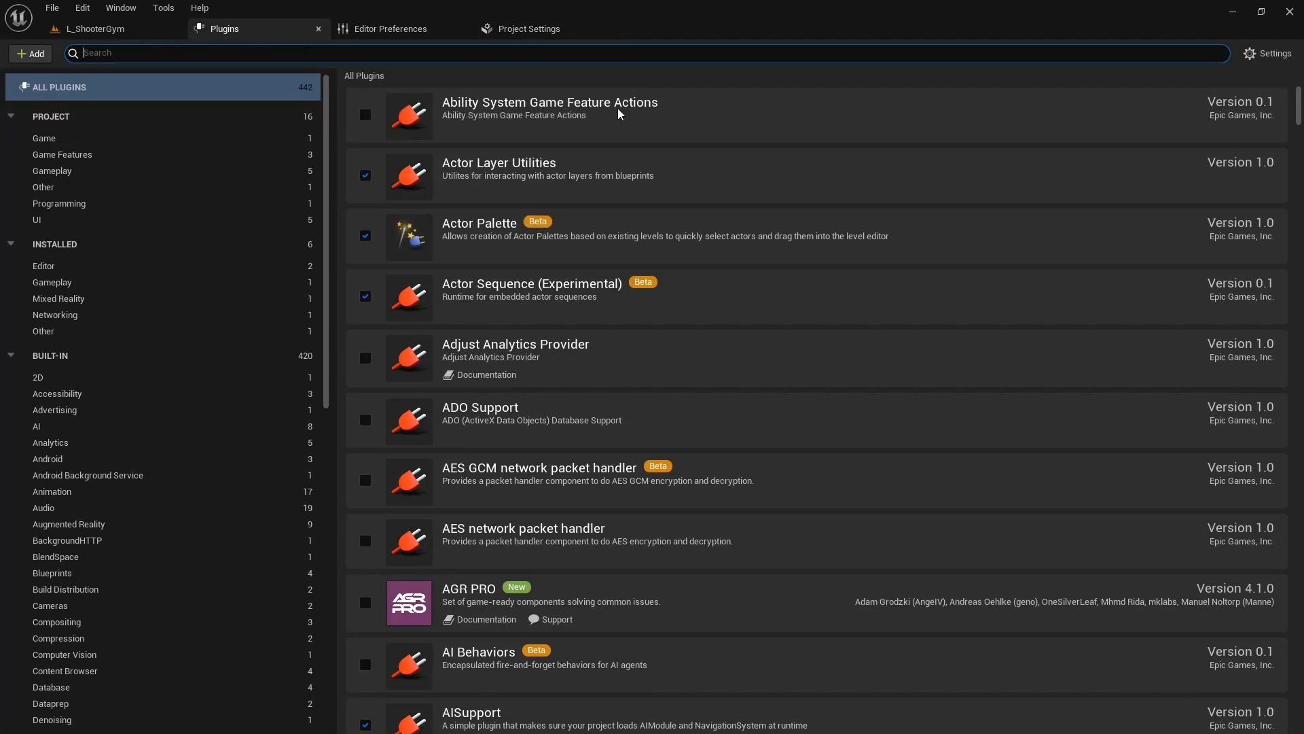
left_click(365, 114)
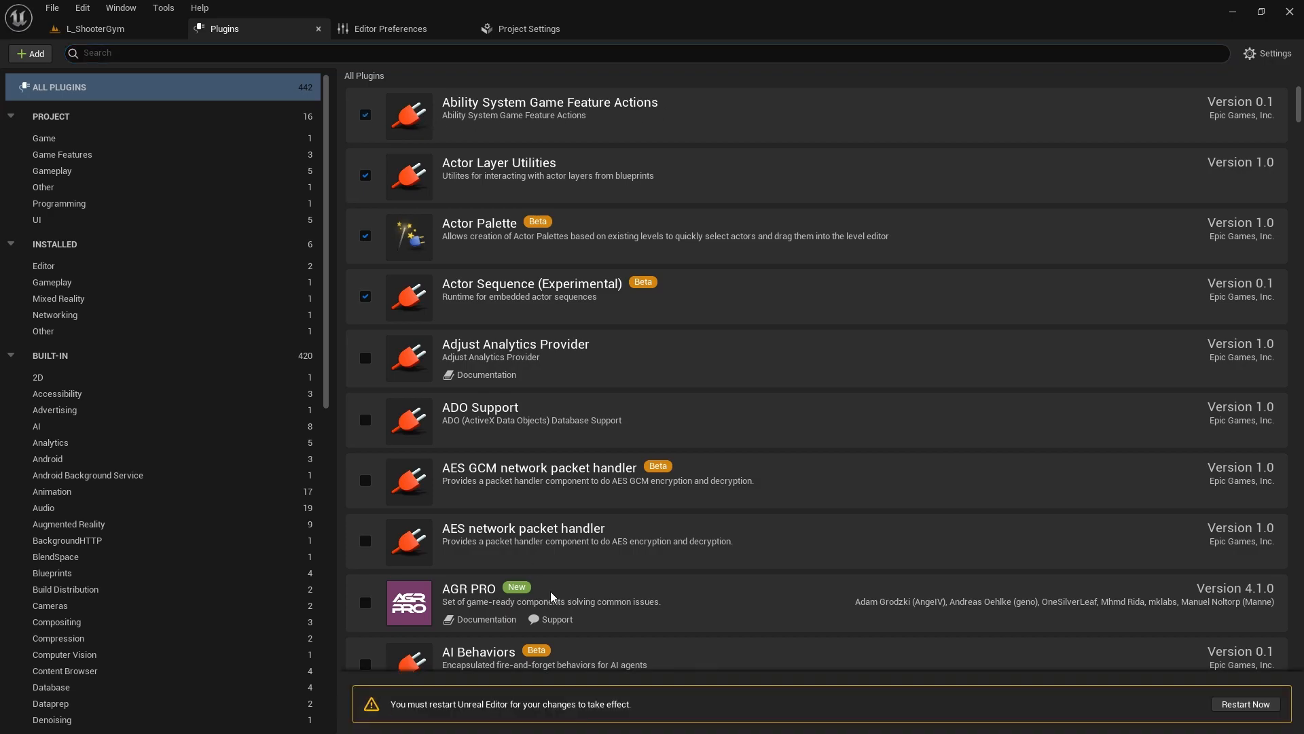
left_click(119, 30)
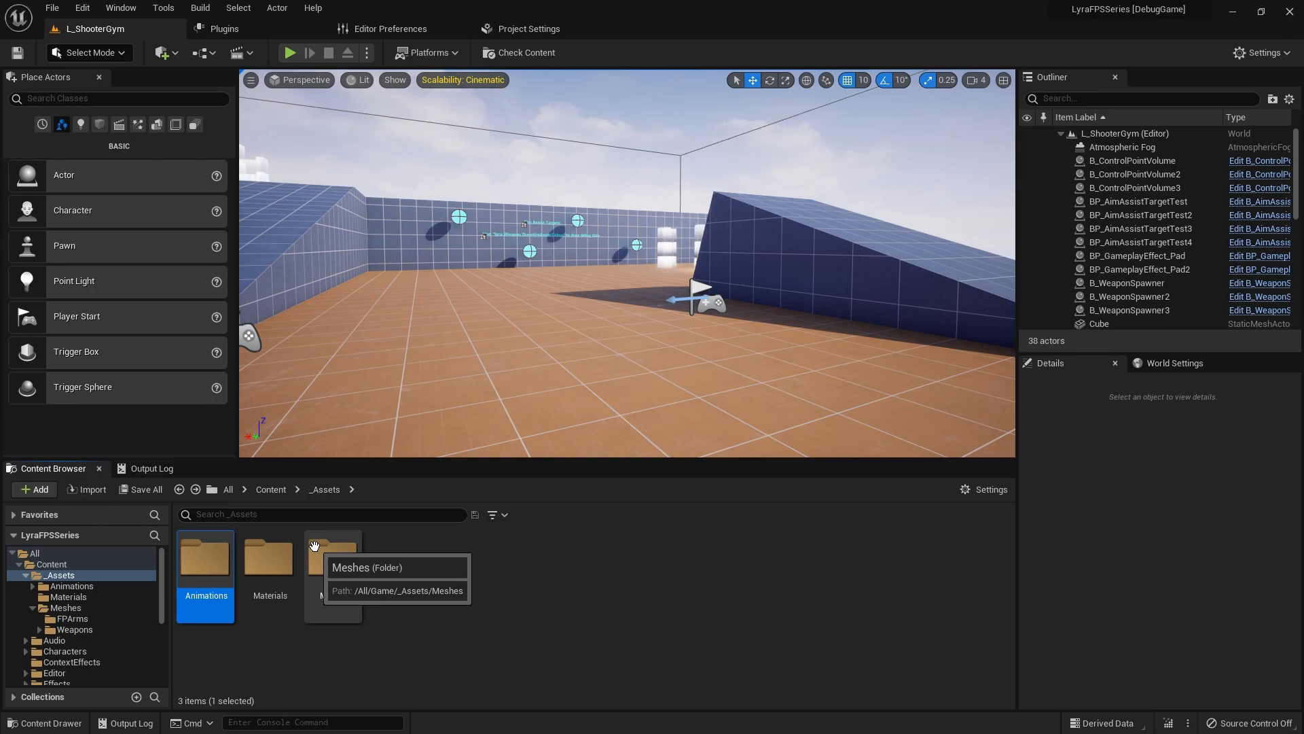
left_click(474, 300)
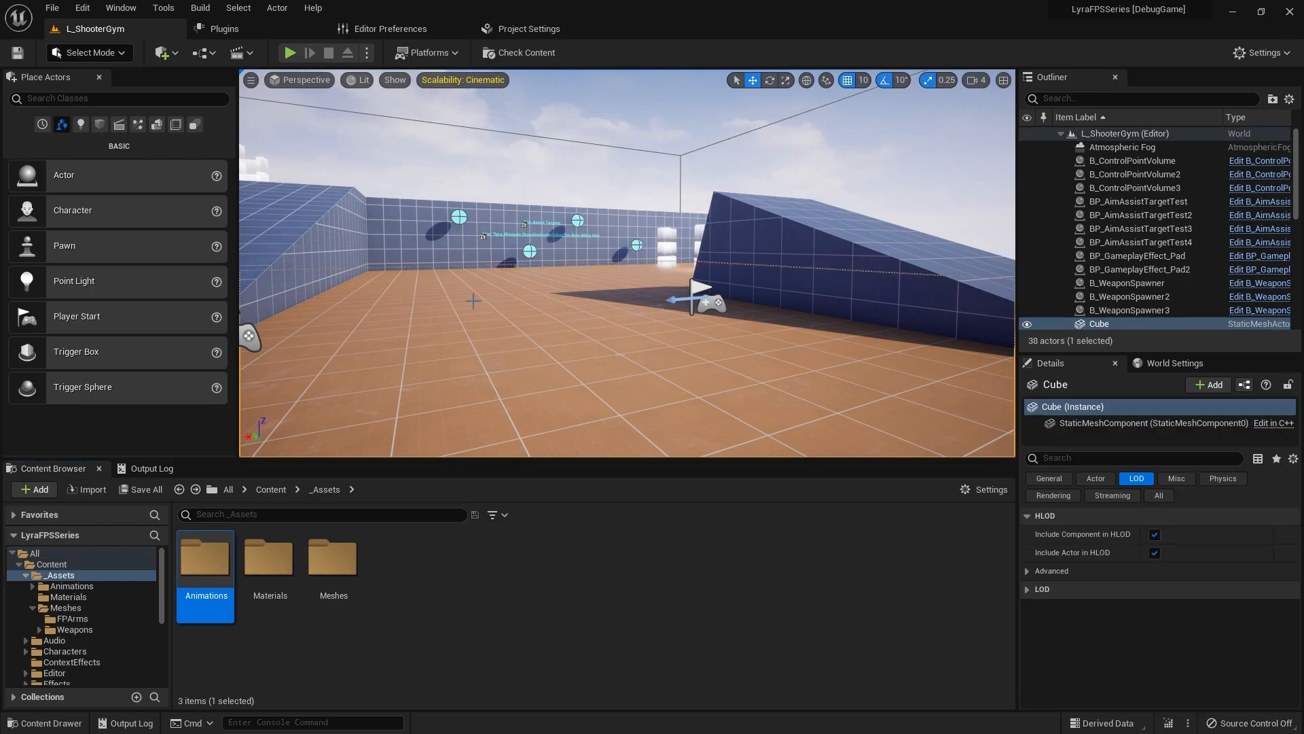
key("ctrl+p")
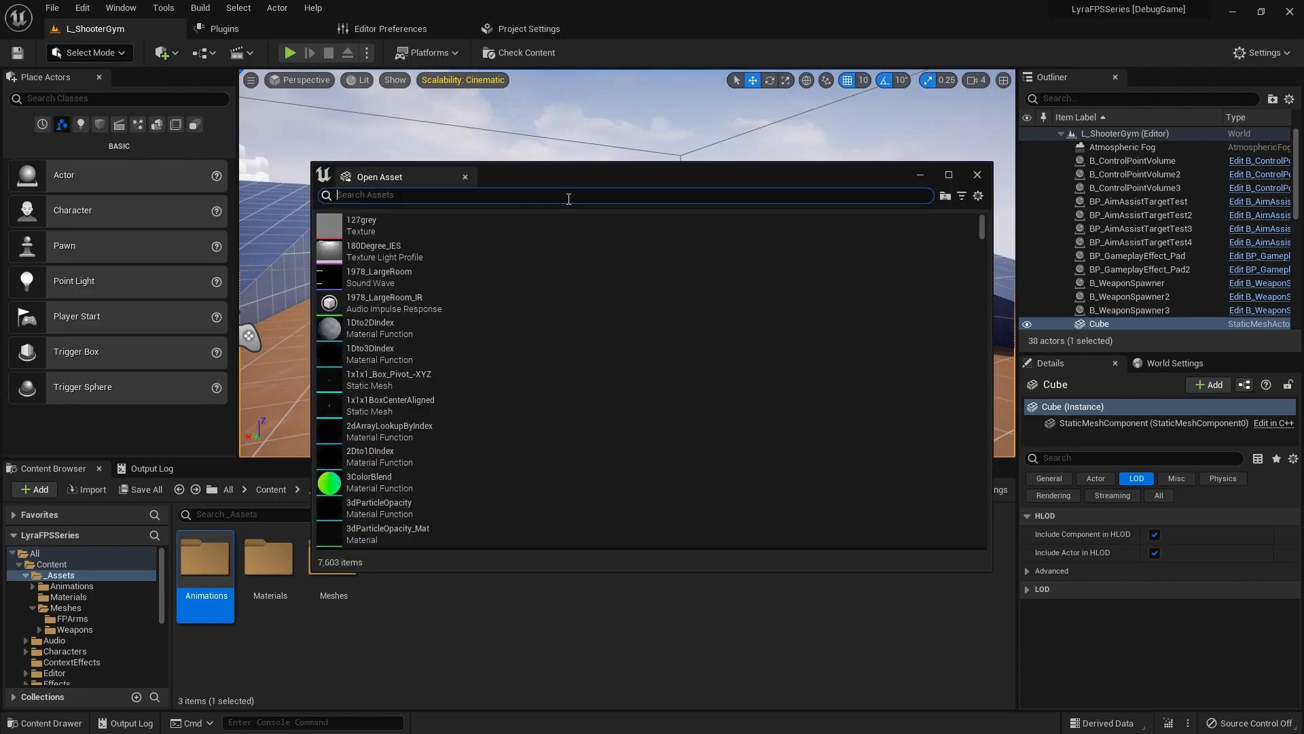
left_click(996, 139)
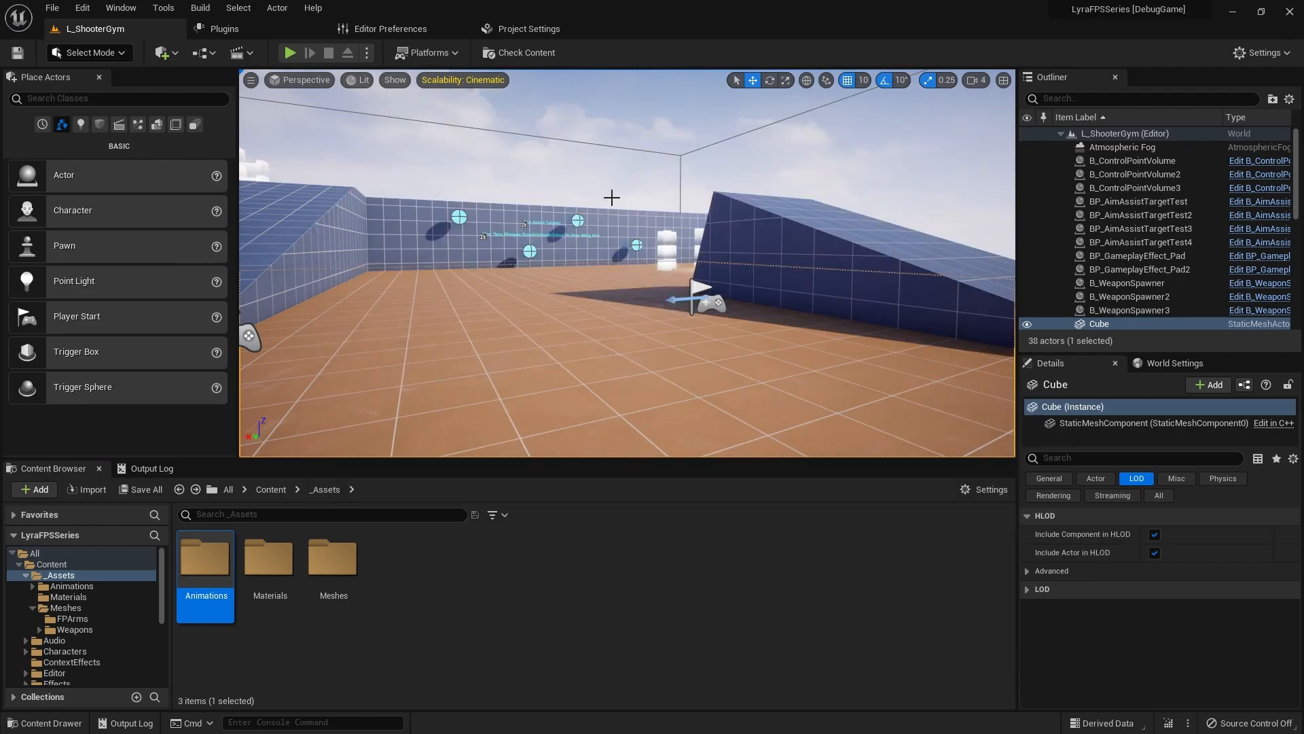
Step: Find the CM_ThirdPerson blueprint by searching assets for "cm_thi", open it, and review its collision, offset, blending and view settings
left_click(637, 641)
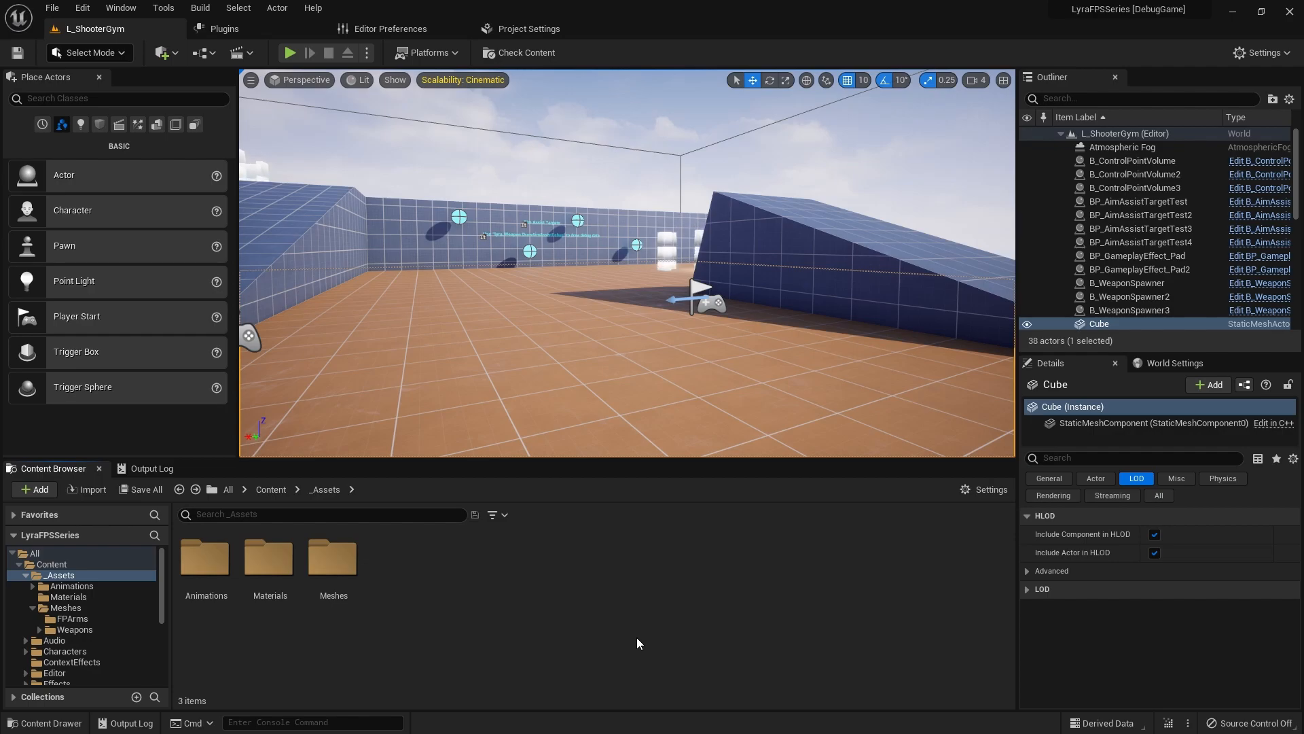
key("ctrl+p")
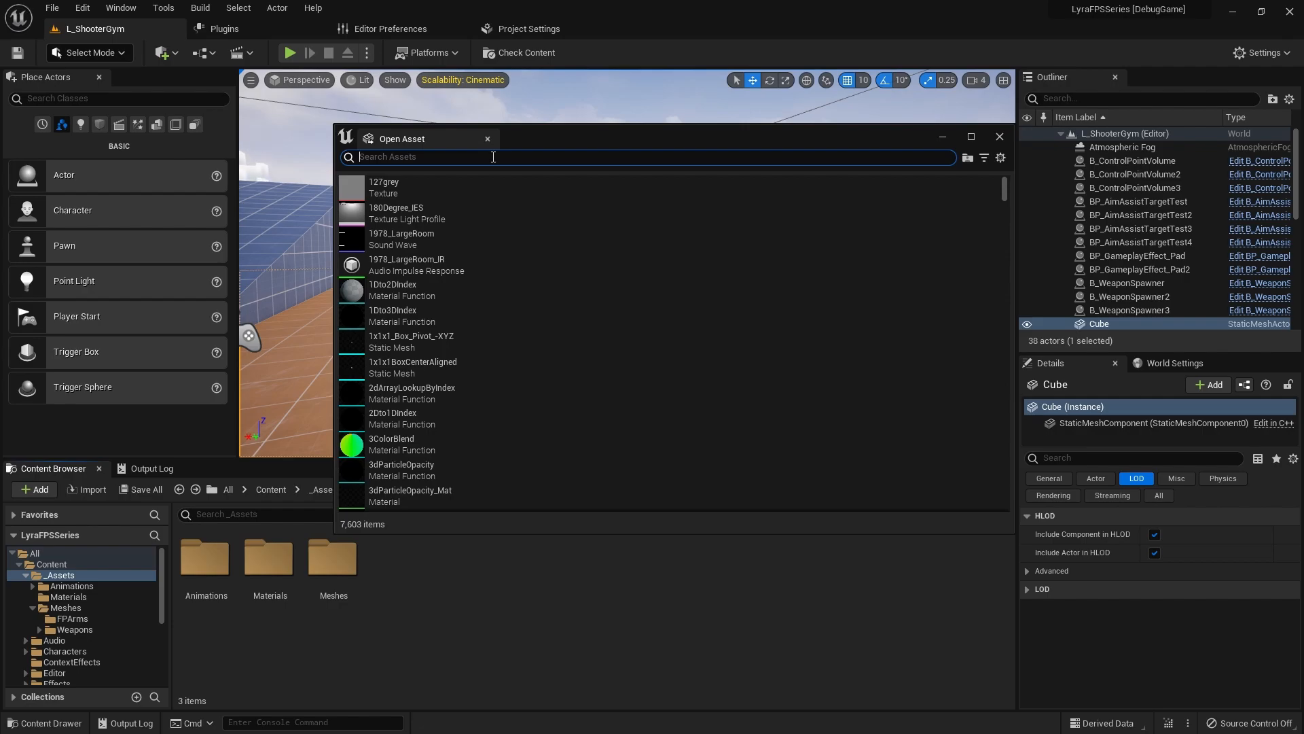
type("cm_thi")
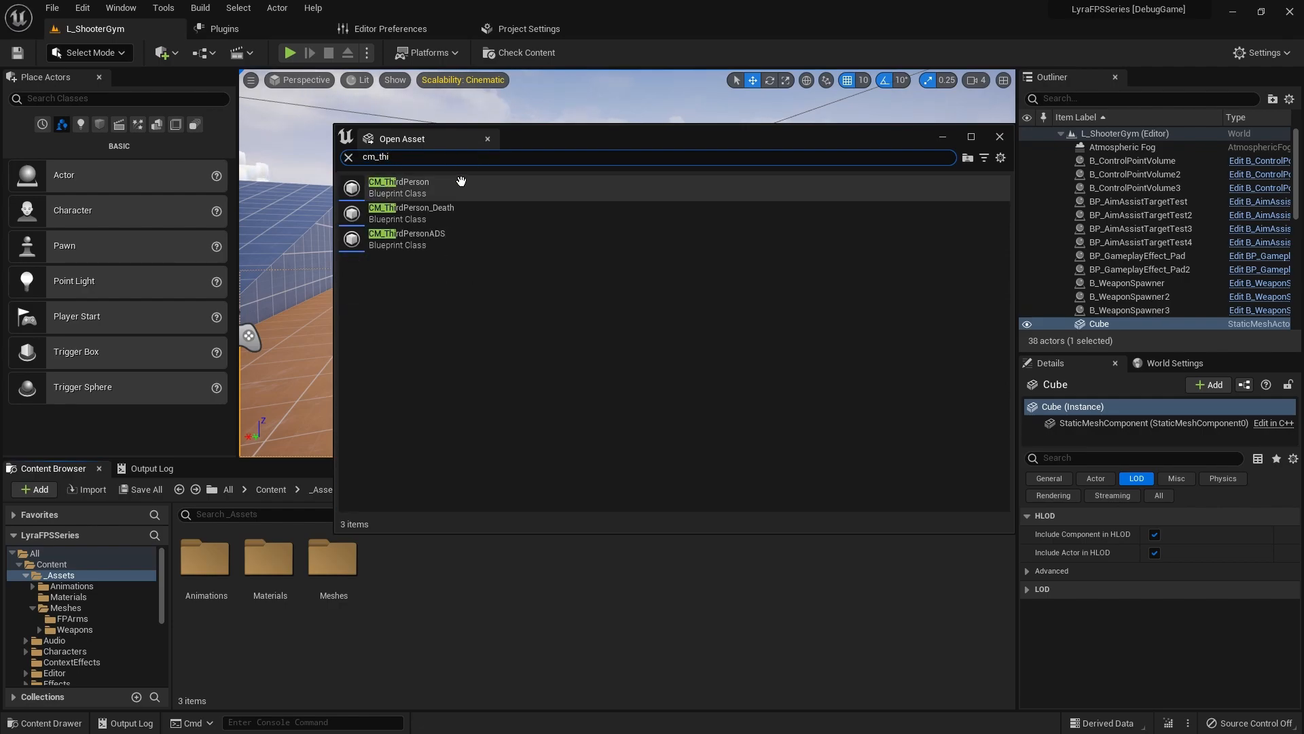
double_click(410, 186)
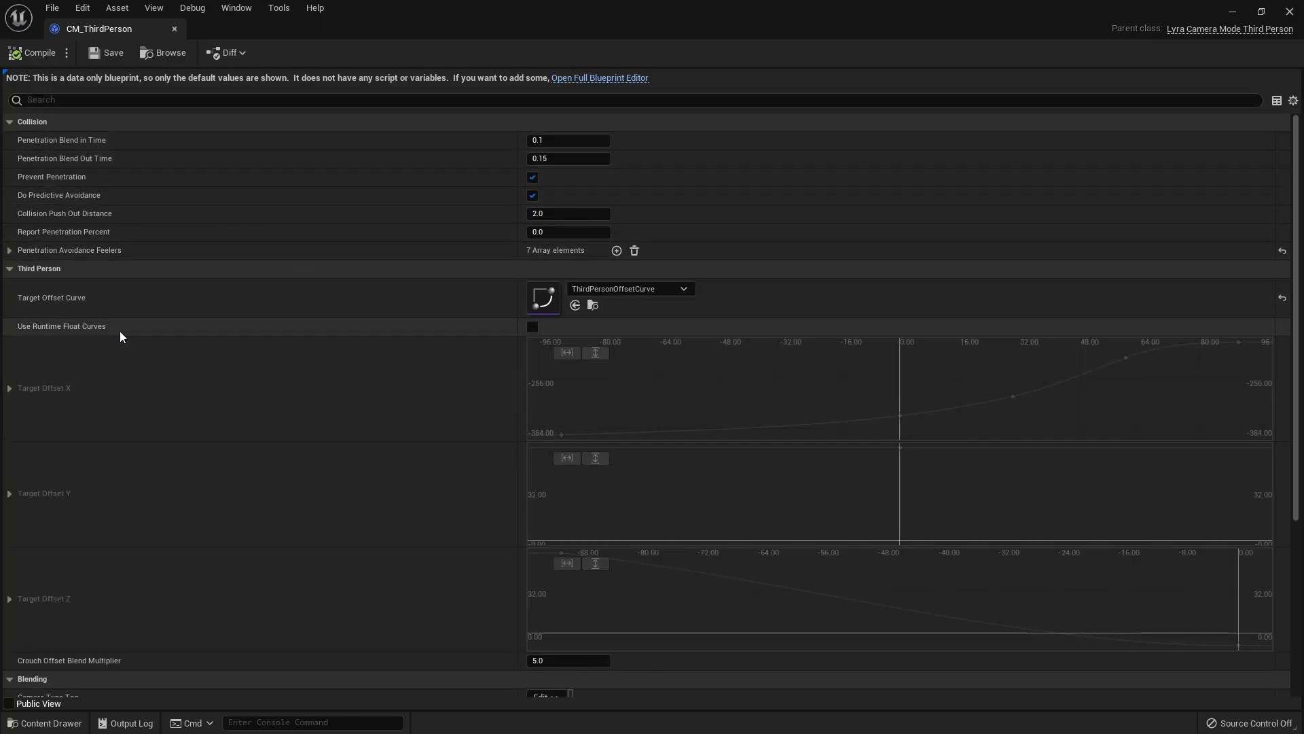
scroll(120, 335, "down", 4)
scroll(428, 326, "down", 1)
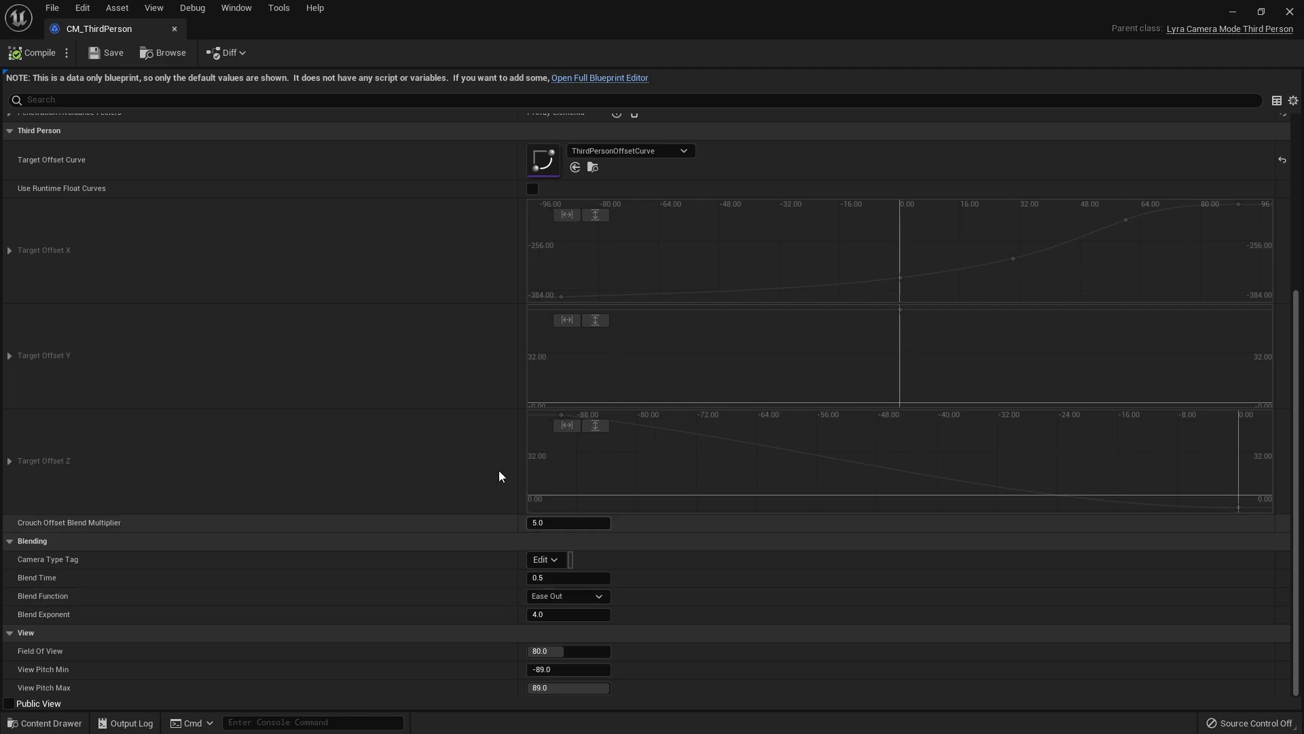
scroll(460, 402, "up", 3)
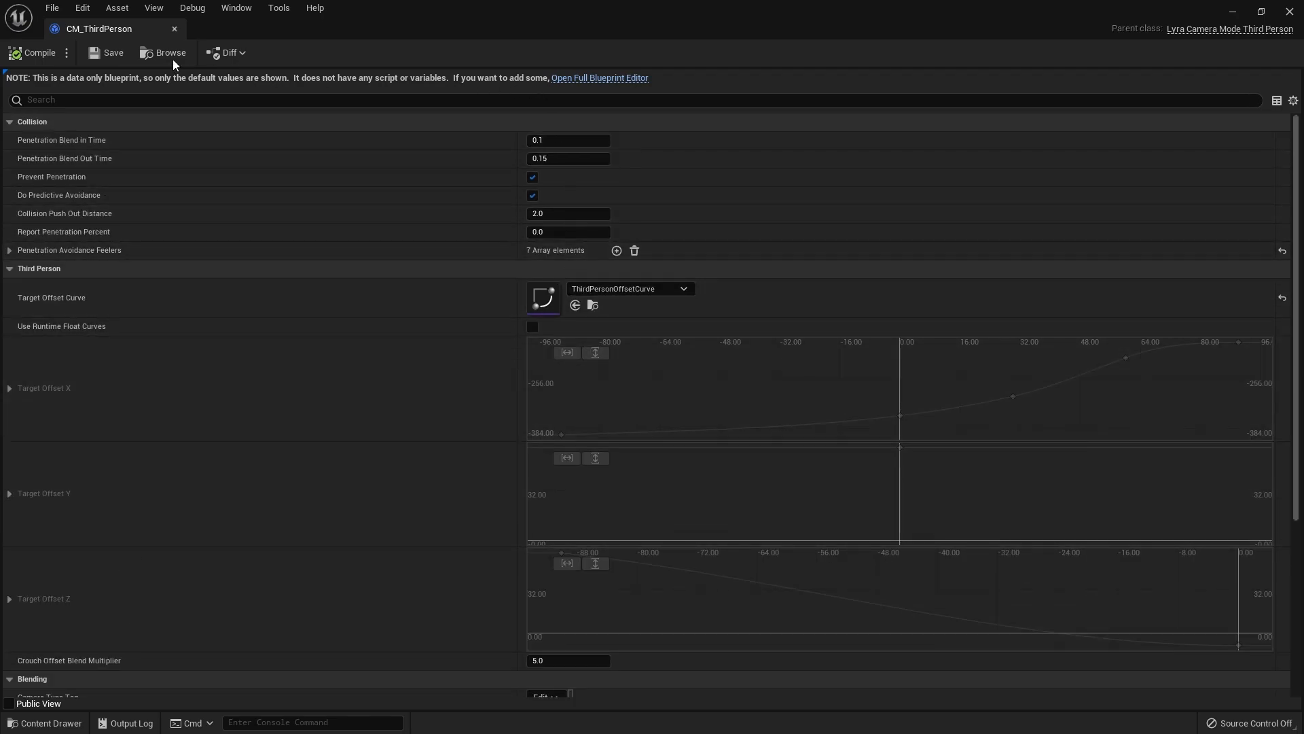
Step: Dock the CM_ThirdPerson editor in the main window and copy CM_ThirdPerson and ThirdPersonOffsetCurve within the Characters/Cameras folder
left_click_drag(102, 29, 630, 35)
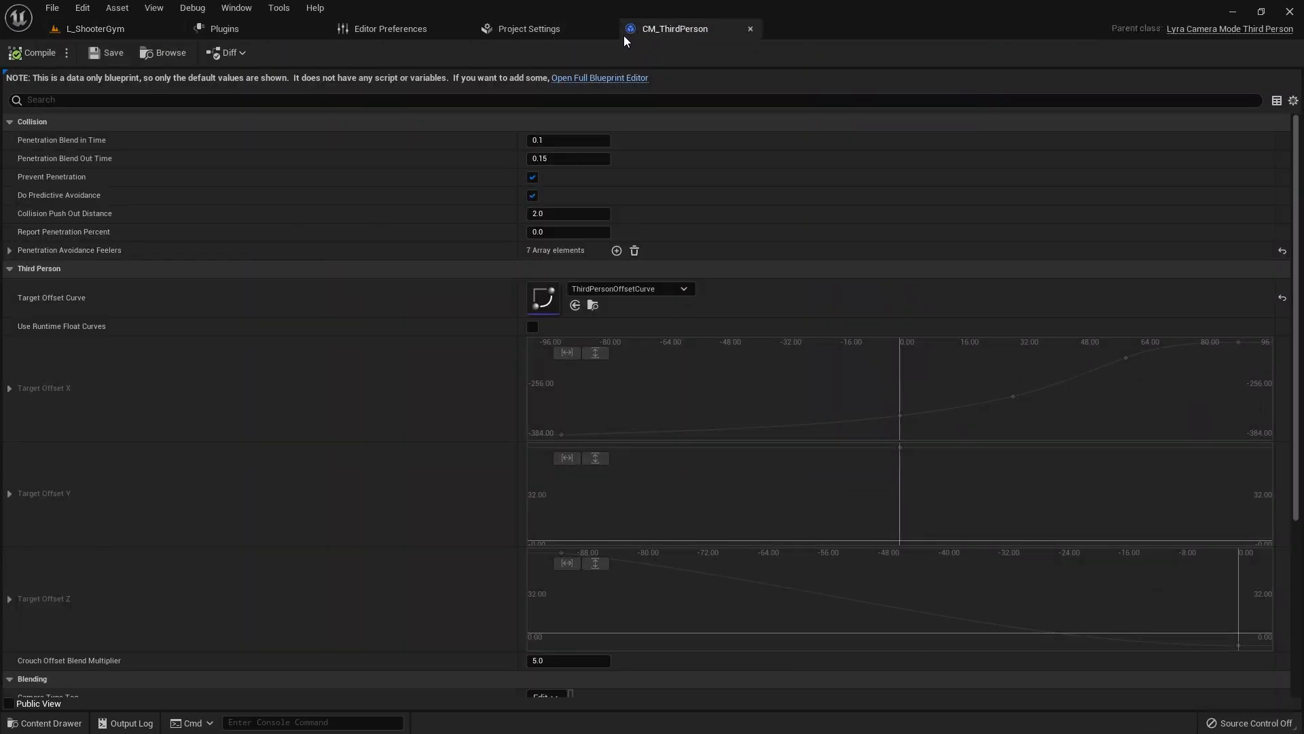
left_click(174, 61)
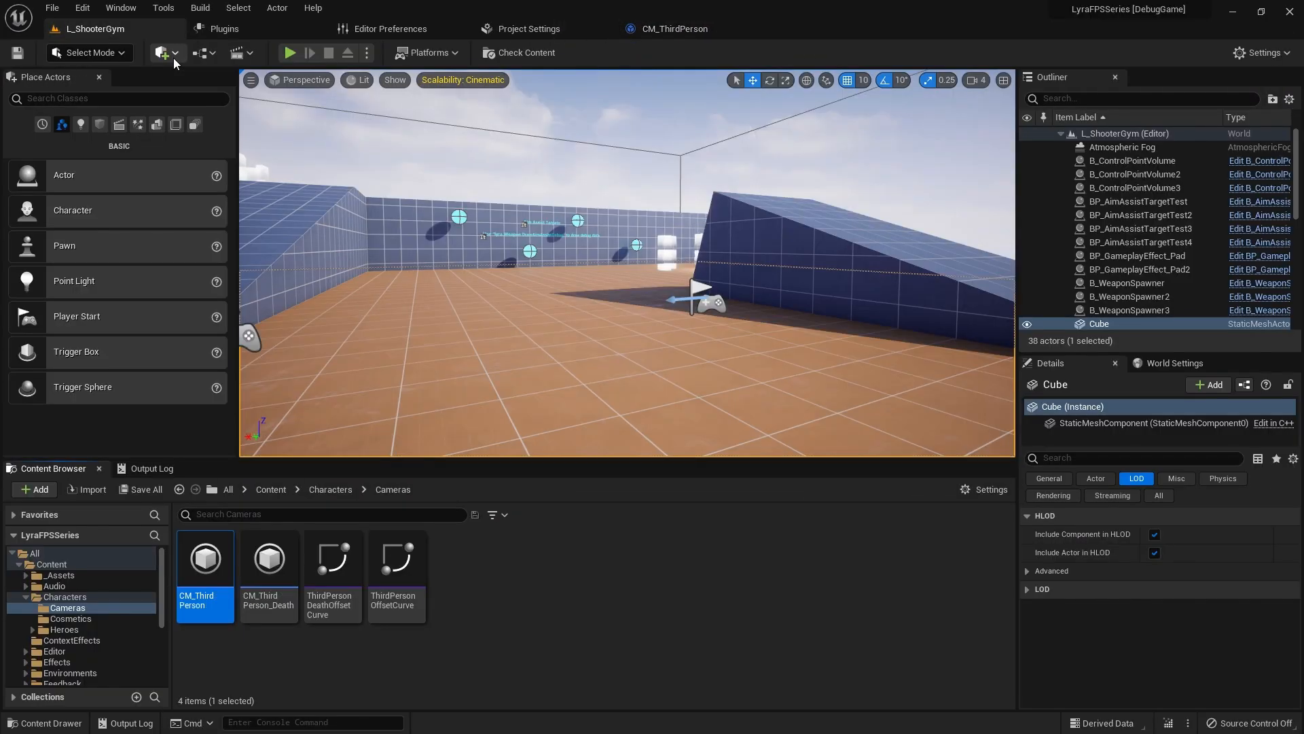
left_click(212, 597)
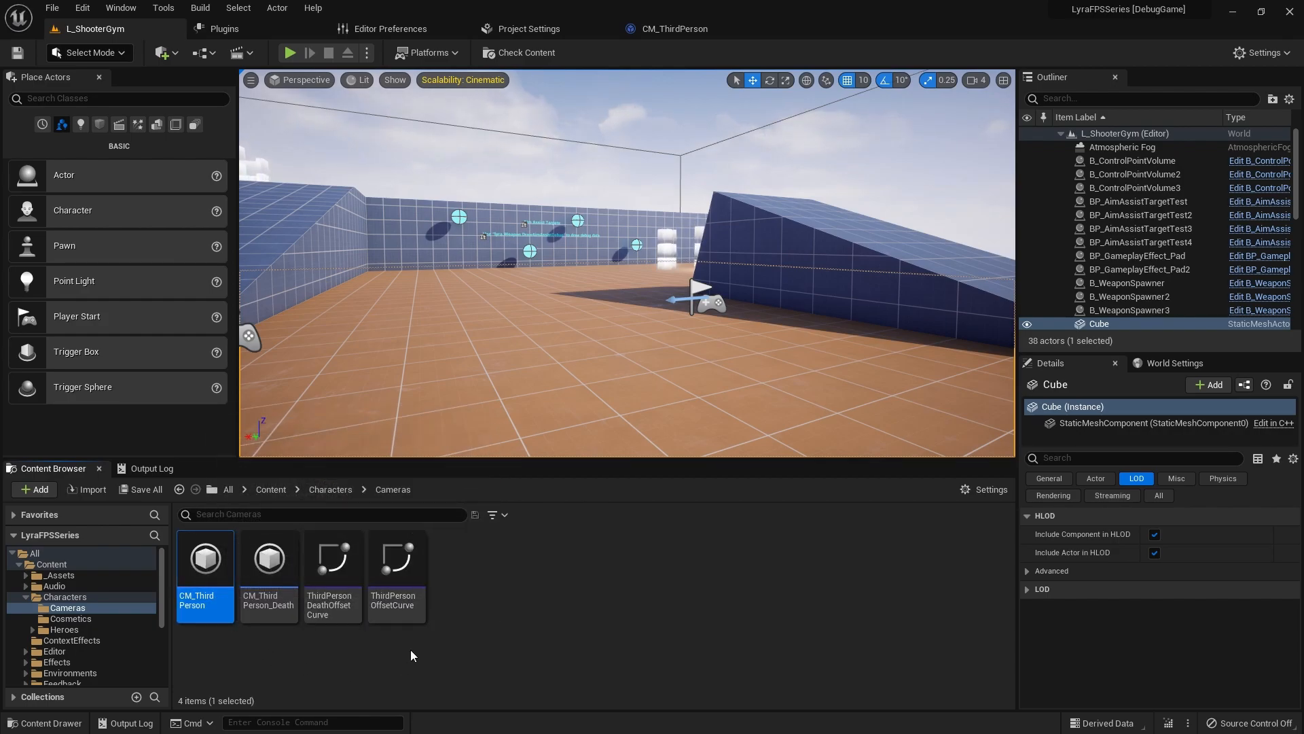
left_click(396, 574, "ctrl")
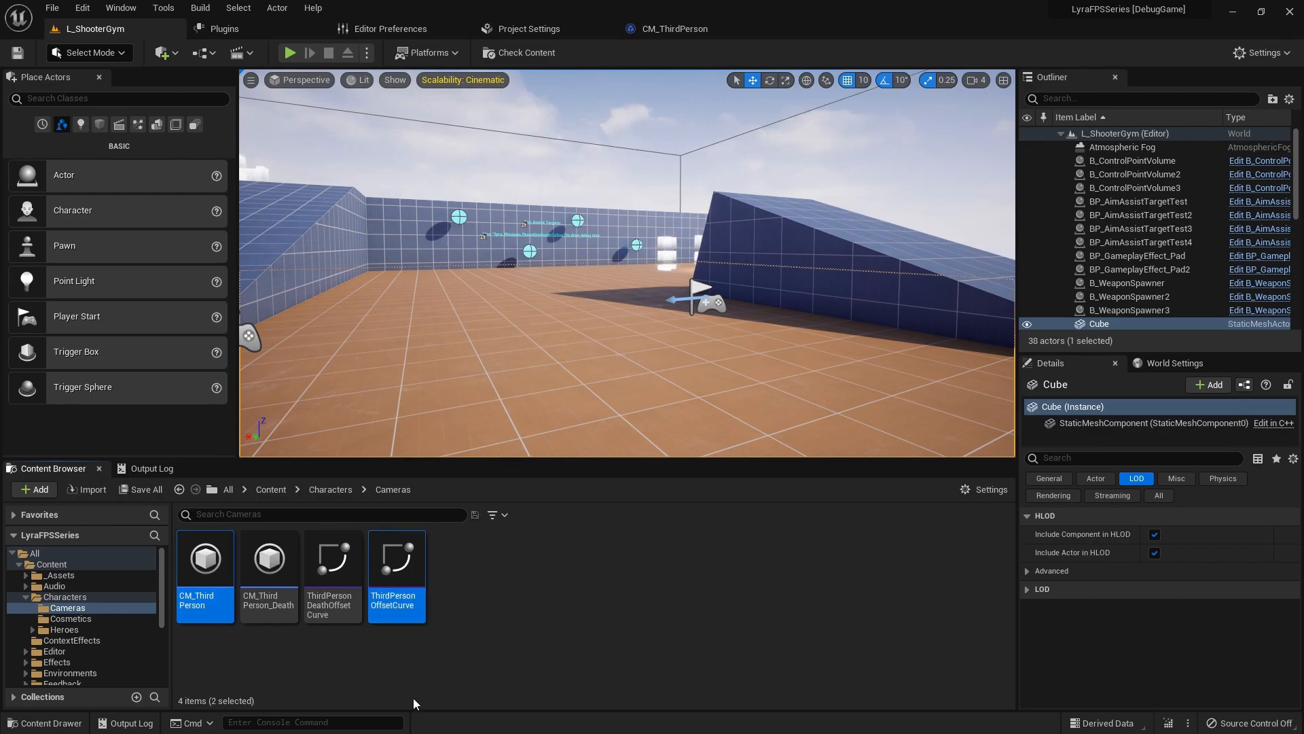
left_click_drag(397, 564, 559, 566)
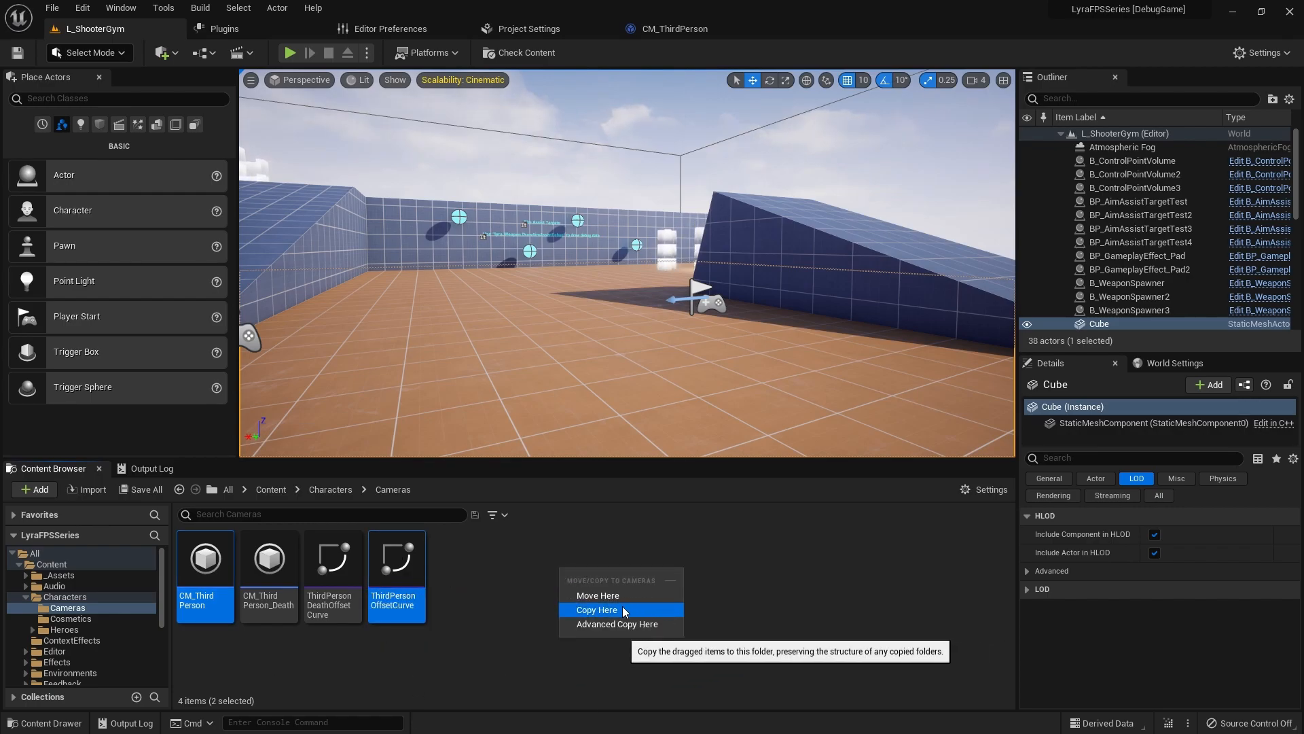
left_click(658, 610)
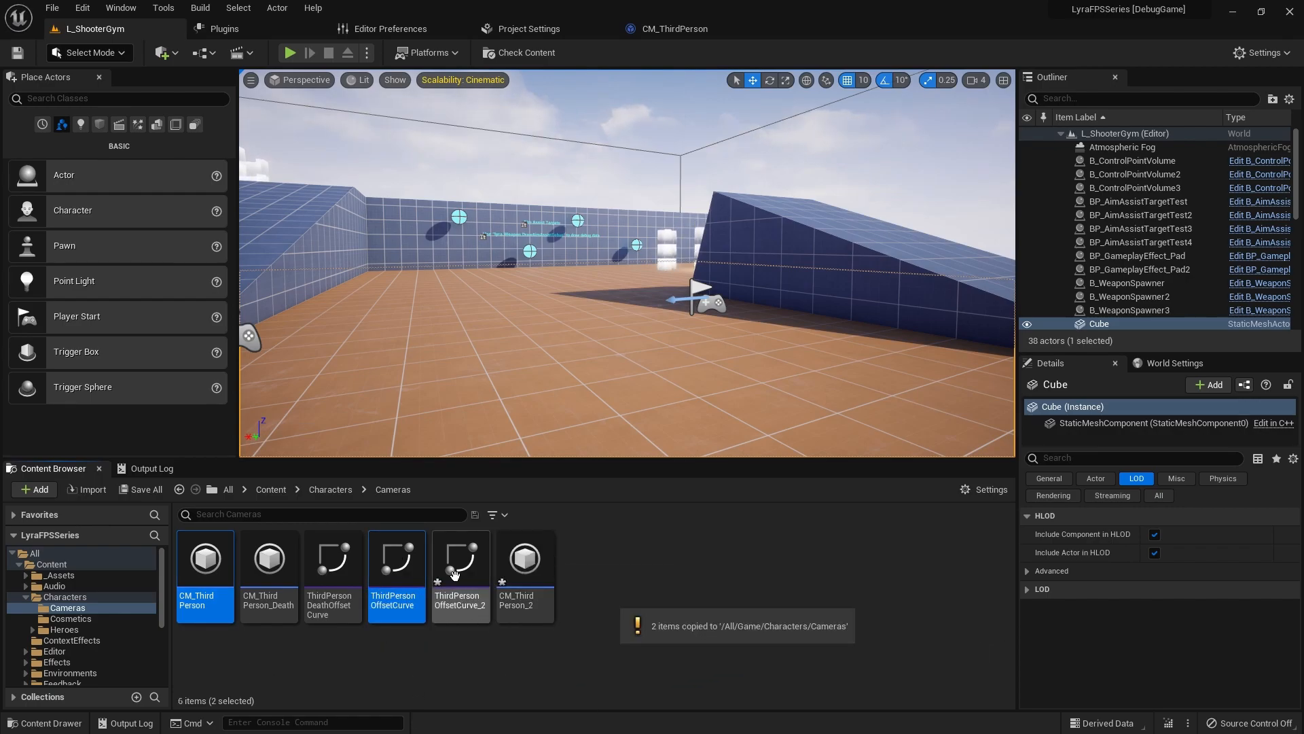
Step: Rename the copied third-person camera mode blueprint as CM_FirstPerson
left_click(554, 614)
left_click(531, 617)
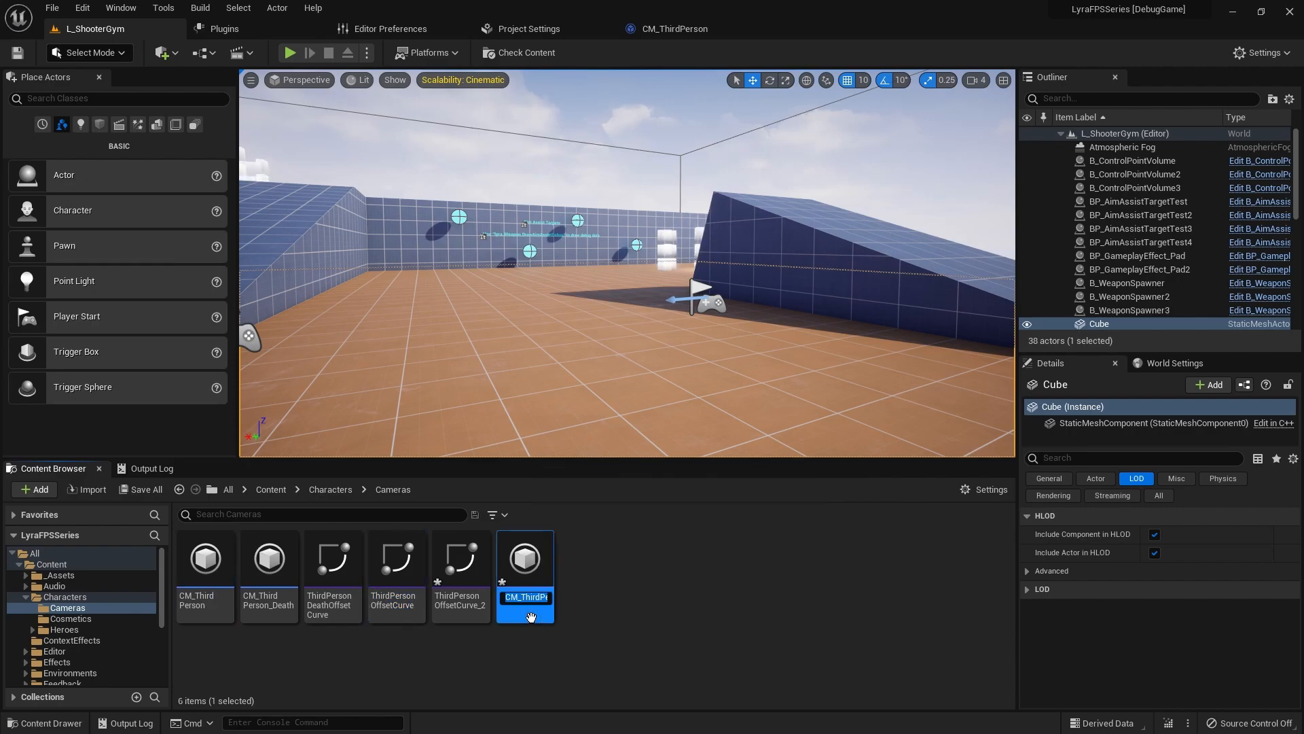
key("End")
key("BackSpace")
key("BackSpace")
key("Left")
key("Left")
key("Left")
key("Left")
key("Left")
key("Left")
key("BackSpace")
key("BackSpace")
key("BackSpace")
key("BackSpace")
key("BackSpace")
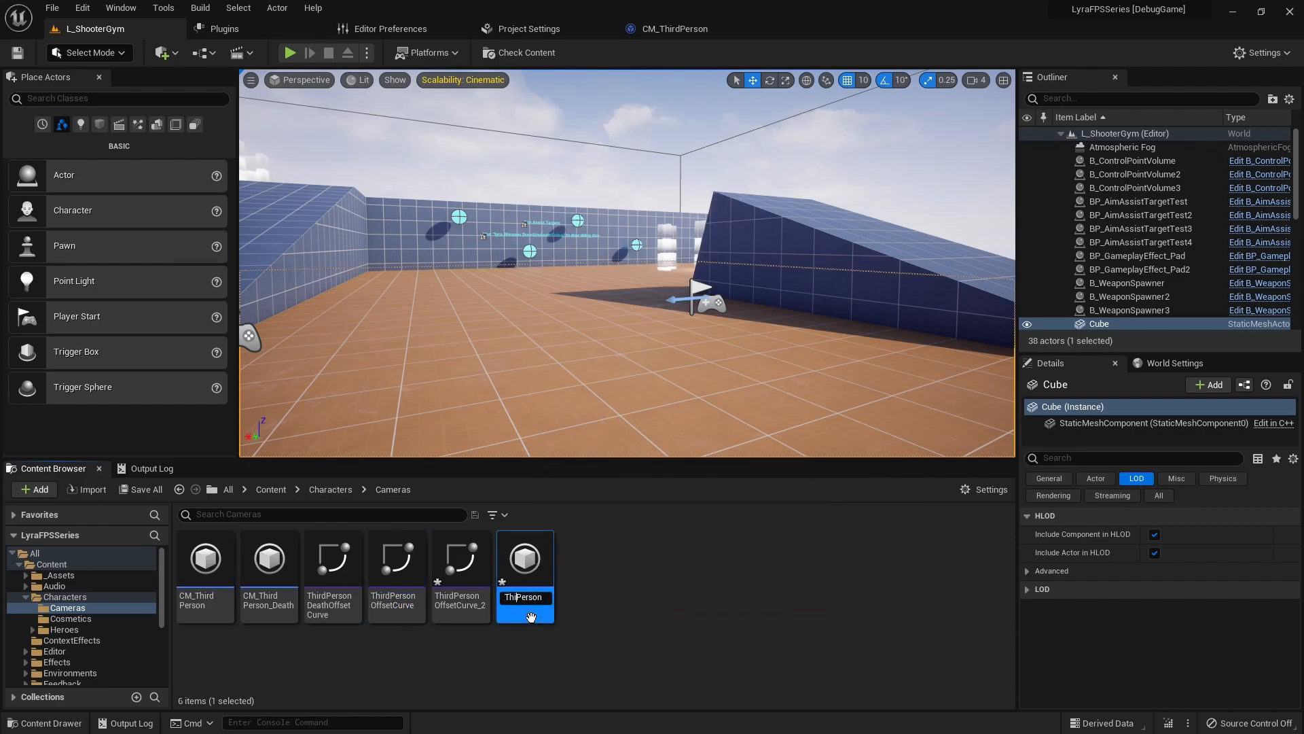
type("First")
key("Return")
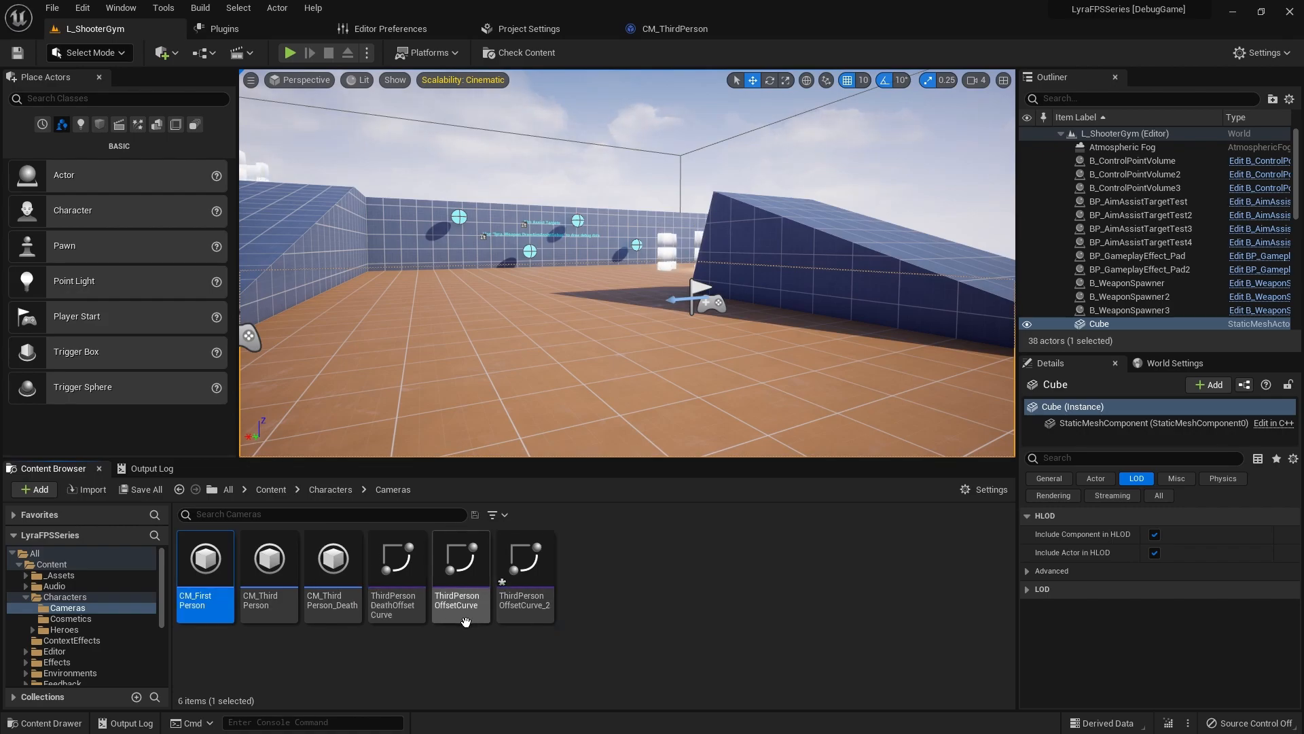
Step: Rename the copied third-person offset curve as FirstPersonOffsetCurve
left_click(525, 617)
key("F2")
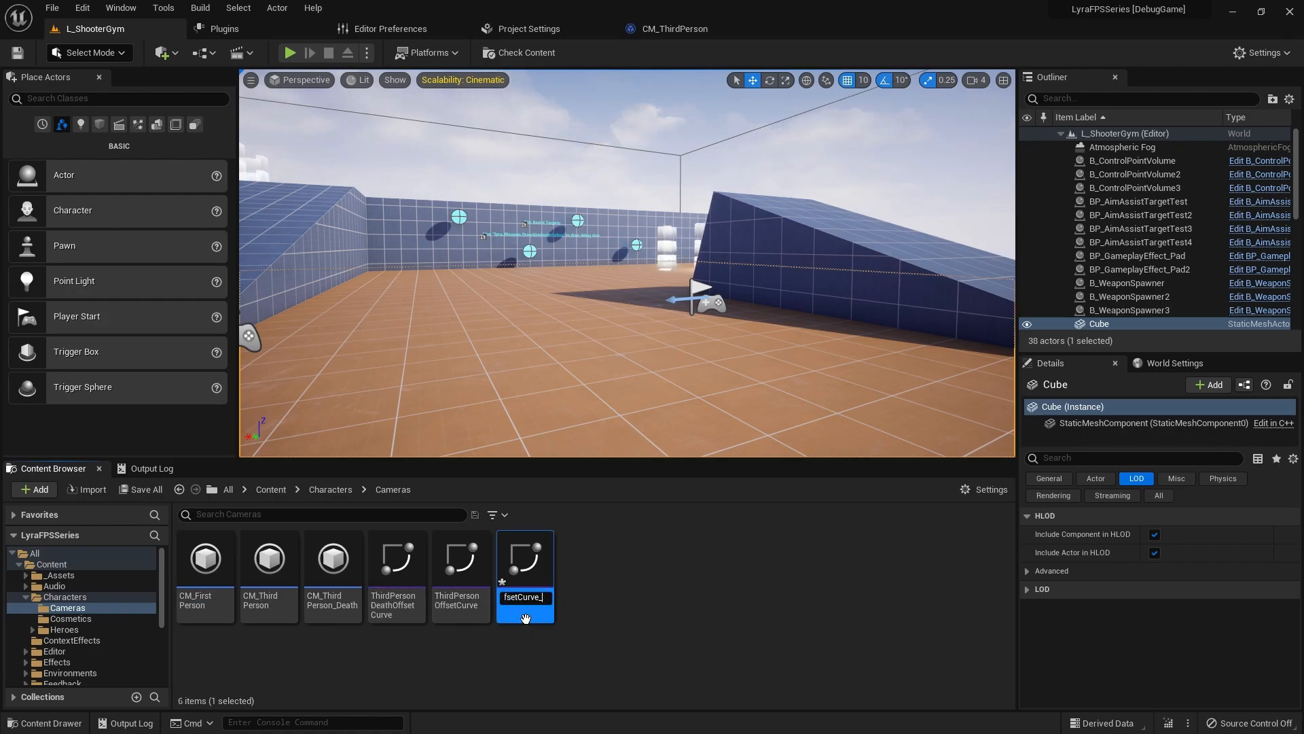
key("BackSpace")
key("Home")
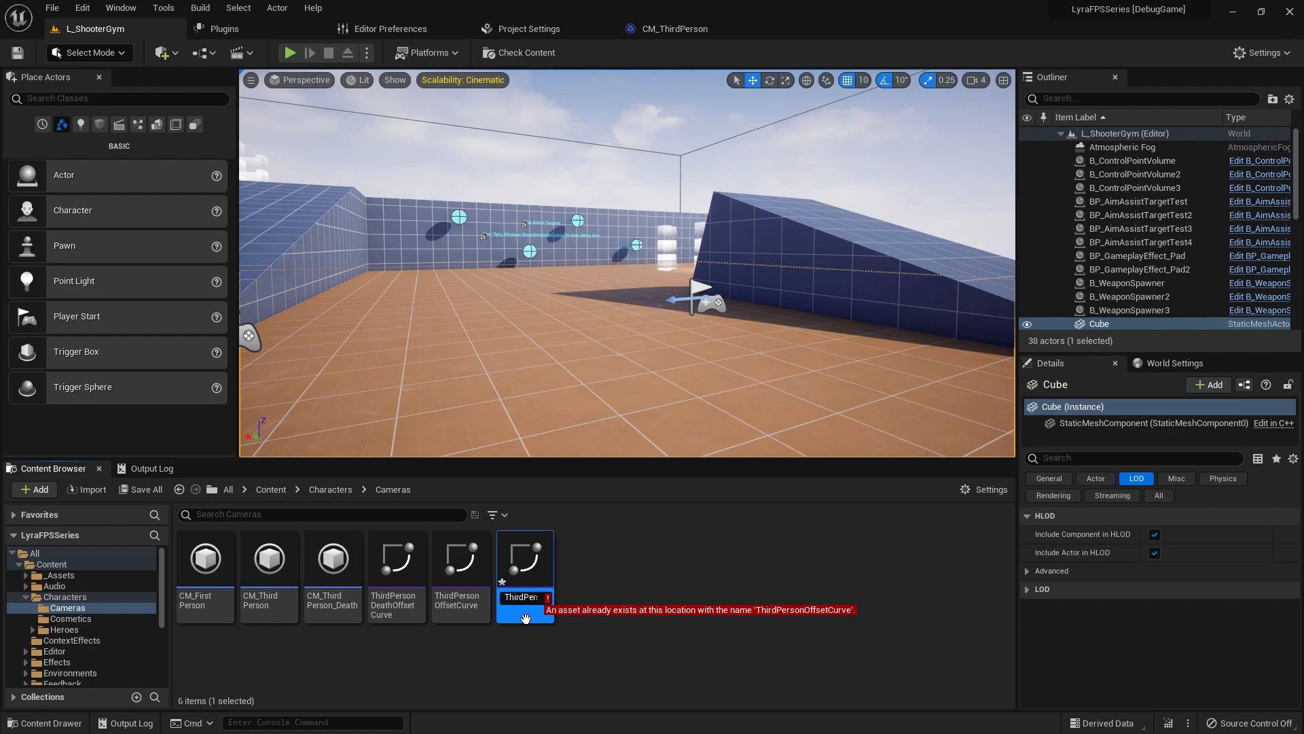
key("Delete")
key("Delete")
key("Delete")
key("Delete")
key("Delete")
type("First")
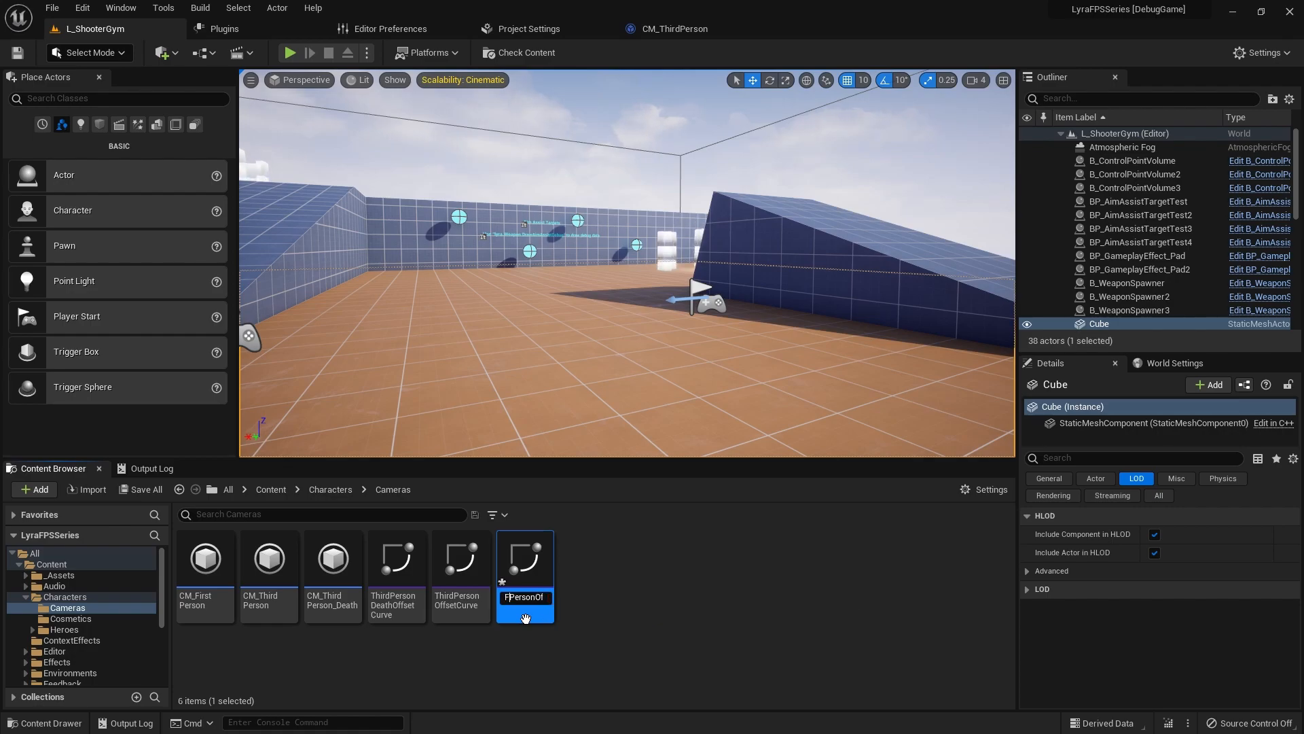
key("Return")
left_click(627, 597)
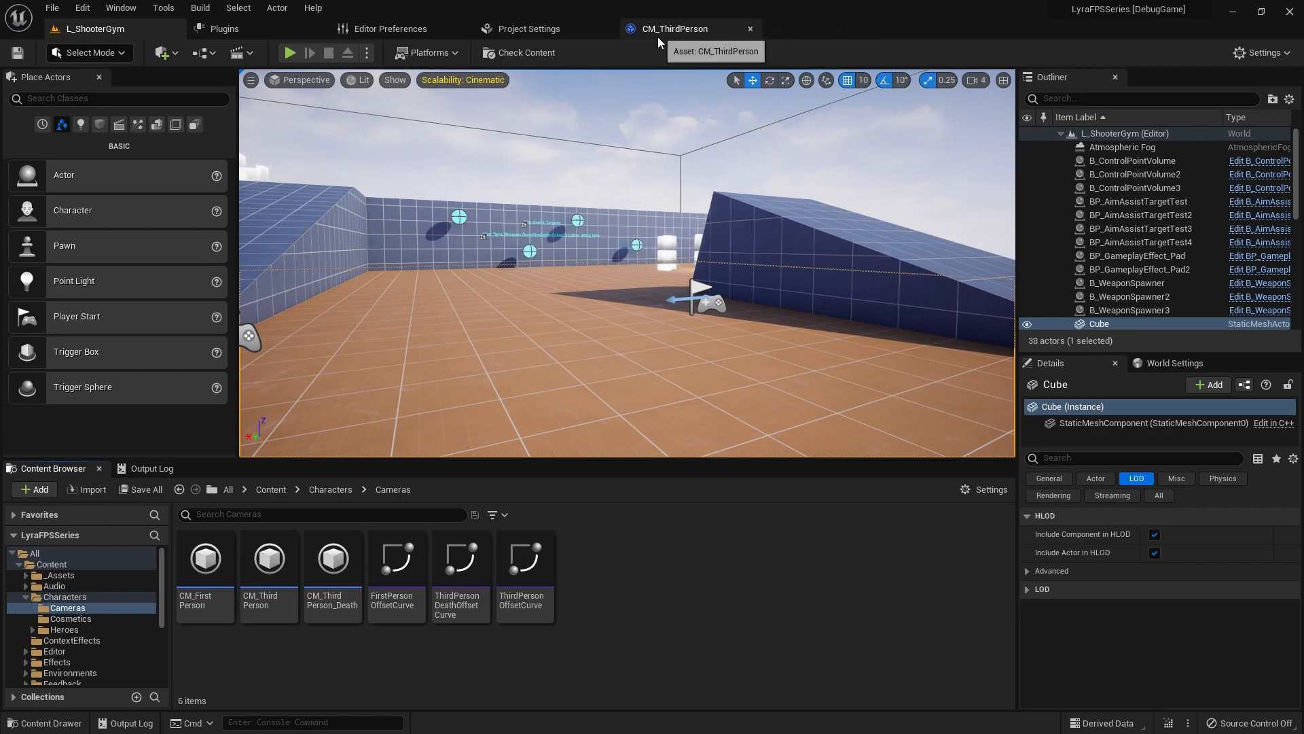
Step: Close the CM_ThirdPerson editor and return to the L_ShooterGym level
left_click(700, 27)
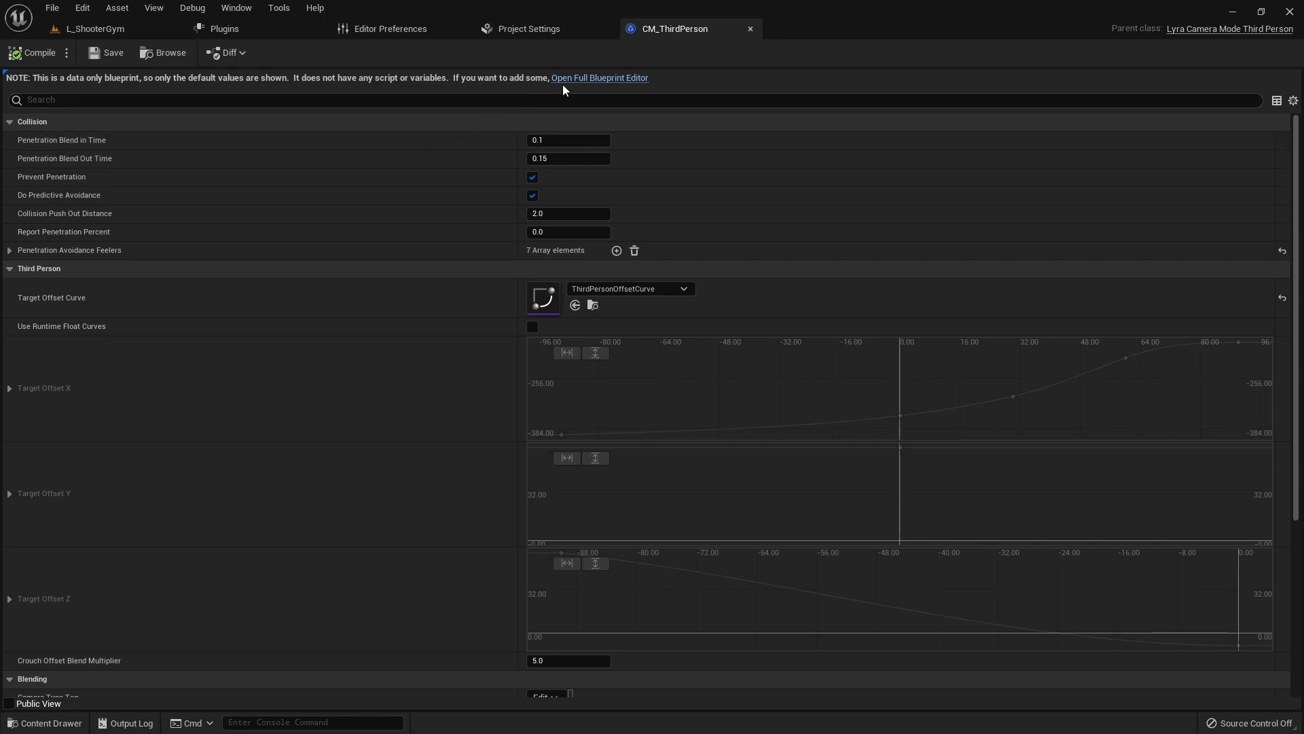
left_click(750, 29)
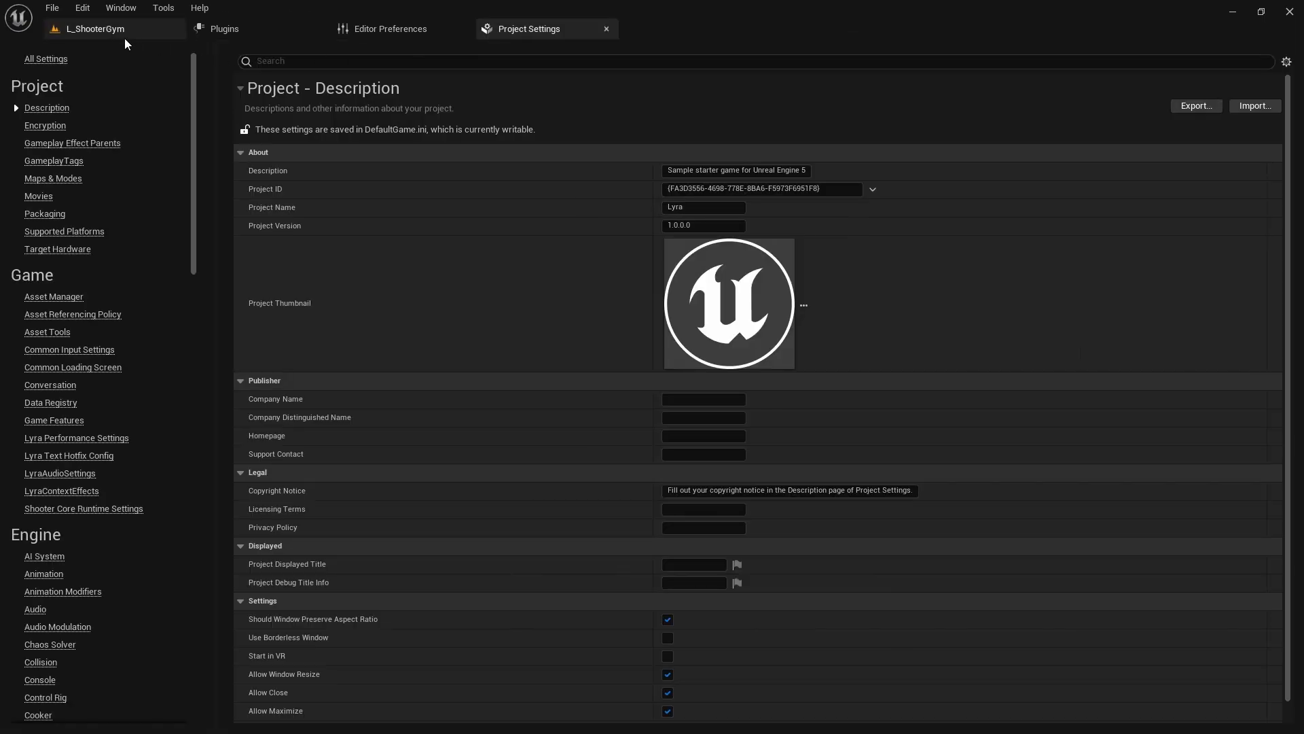
left_click(127, 33)
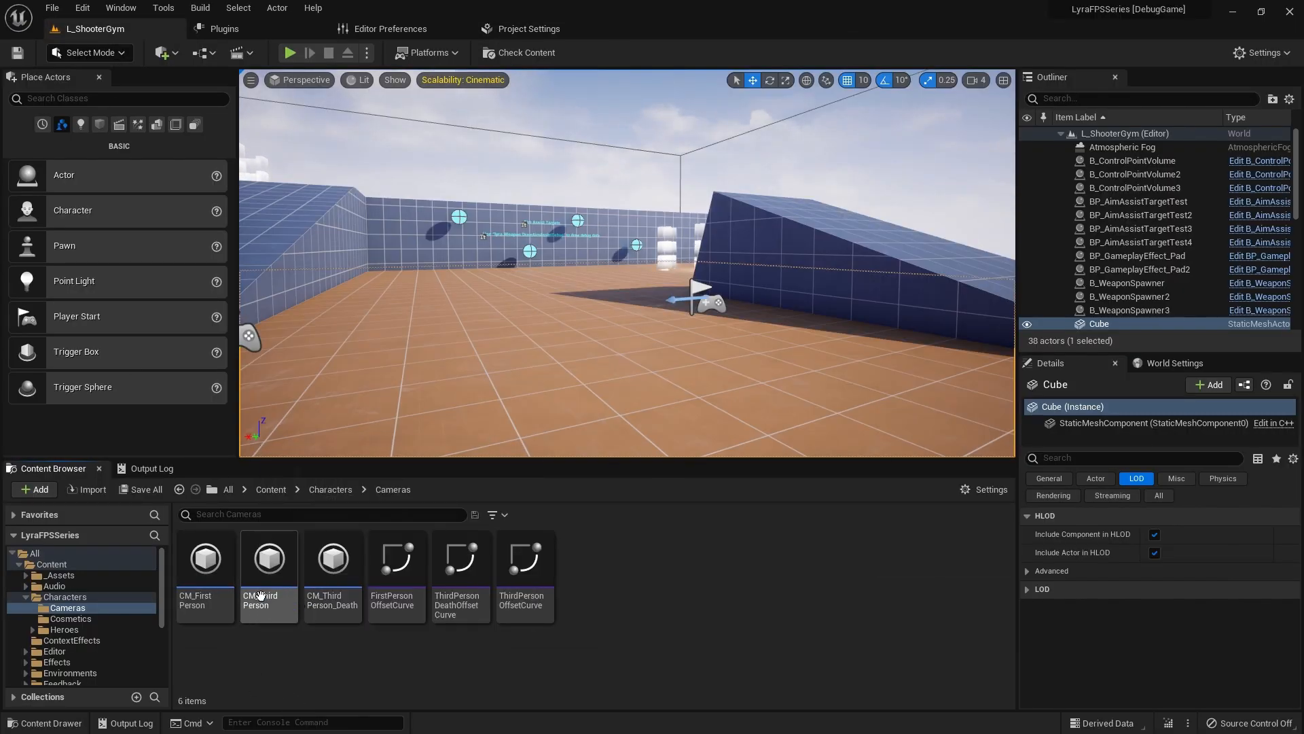
Step: Open the Reference Viewer for CM_ThirdPerson and examine which assets reference it
right_click(273, 567)
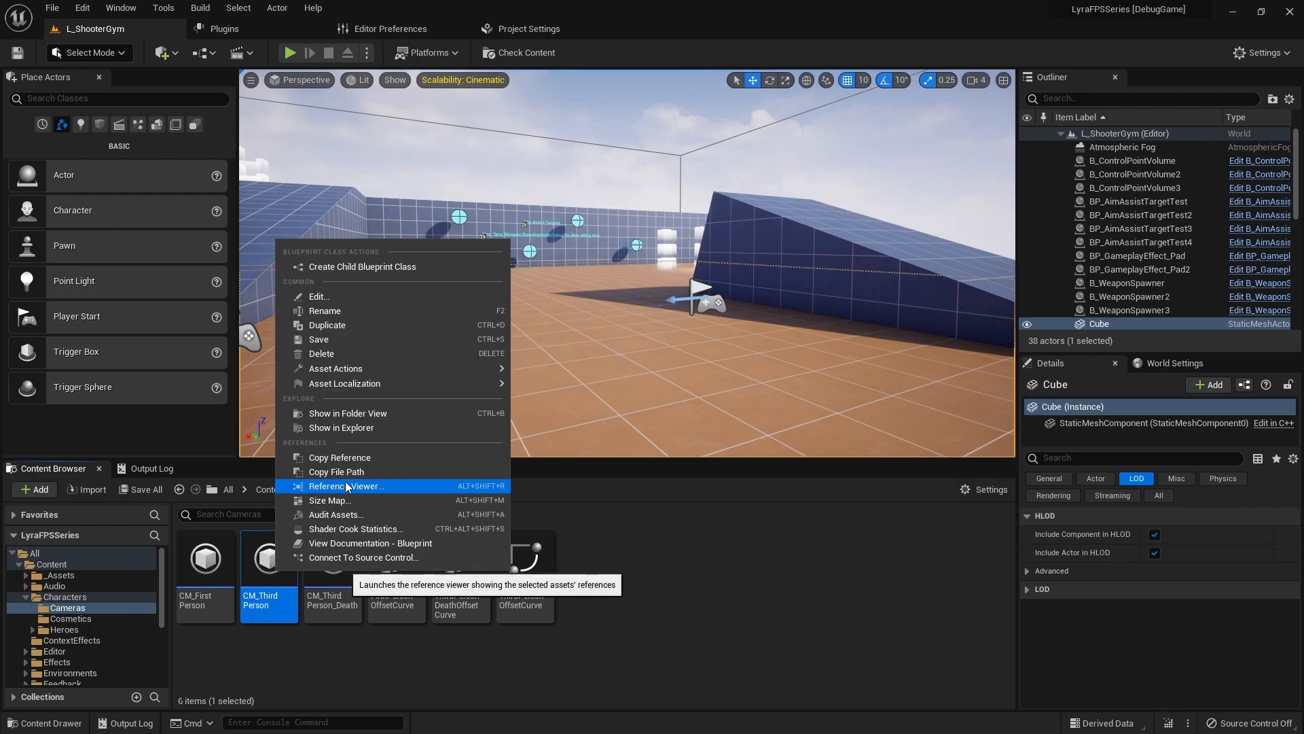
left_click(361, 486)
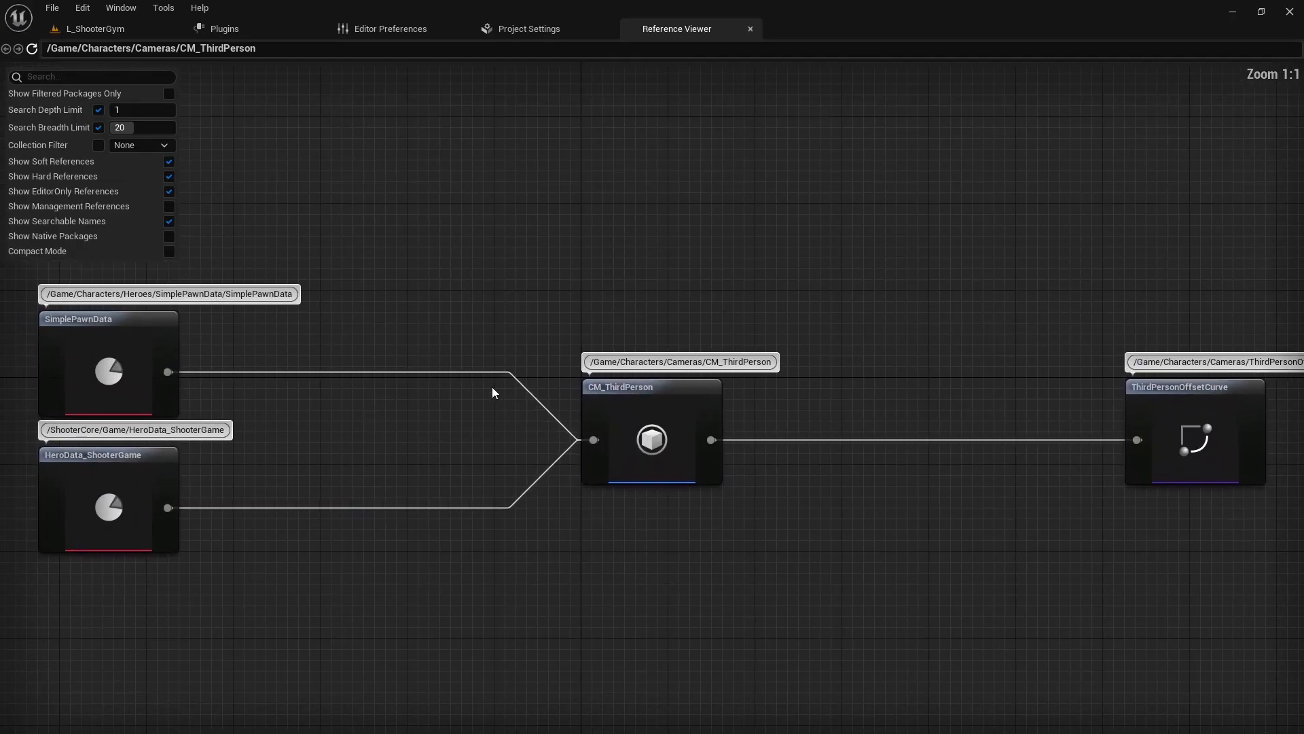
right_click_drag(566, 479, 475, 465)
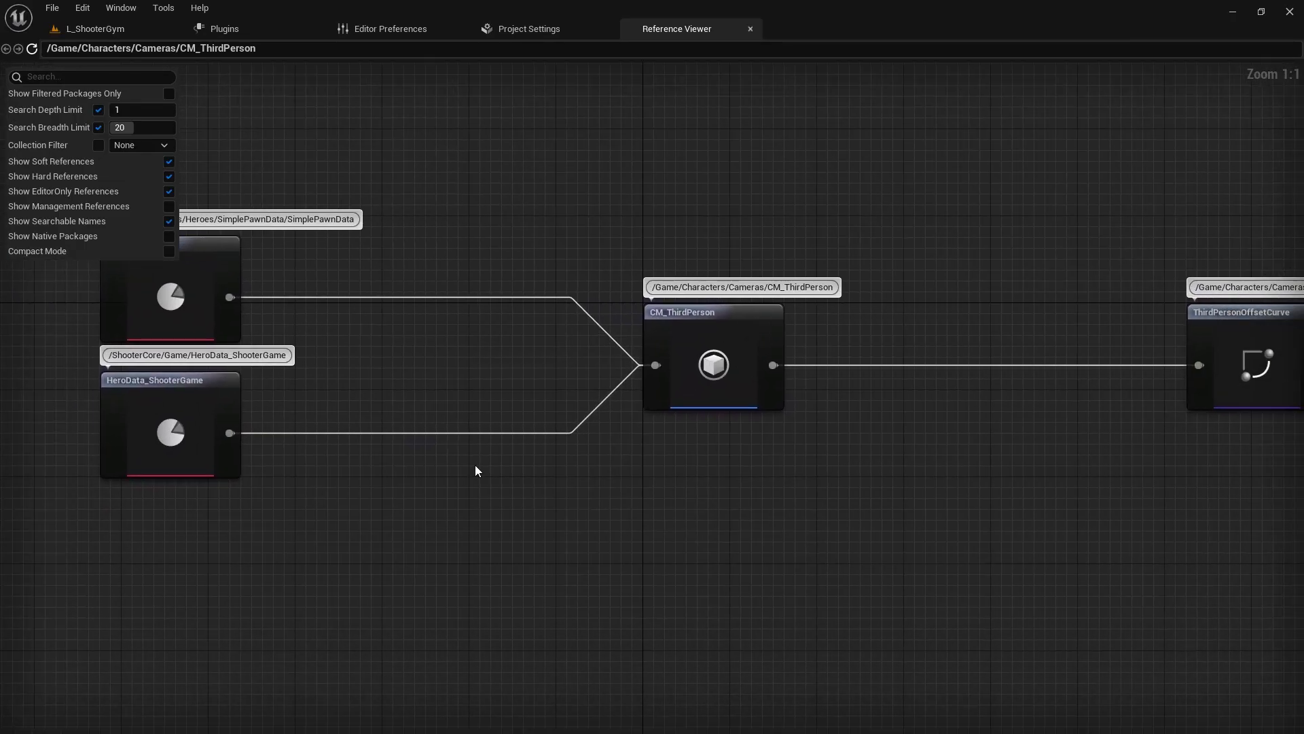
left_click_drag(635, 238, 818, 509)
right_click_drag(586, 458, 712, 447)
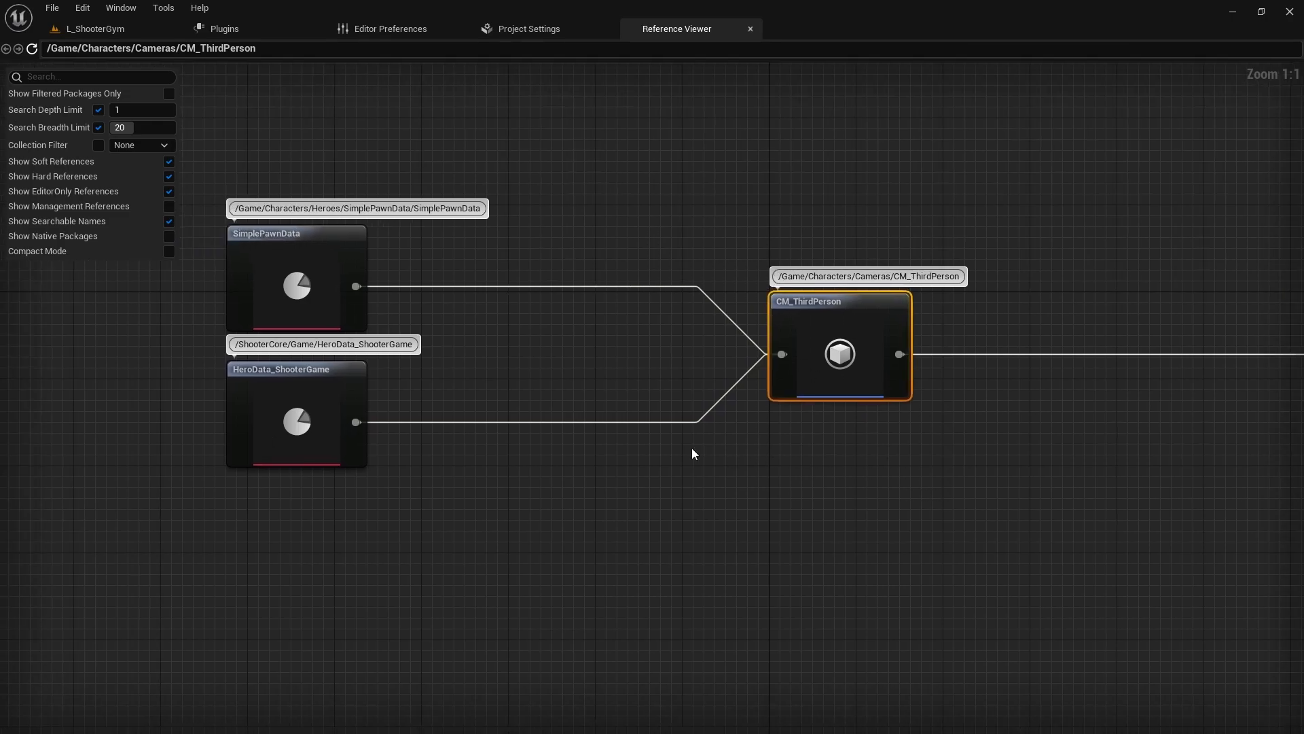
right_click_drag(169, 242, 301, 248)
left_click_drag(346, 168, 525, 336)
left_click_drag(271, 177, 560, 352)
right_click_drag(380, 371, 357, 247)
left_click_drag(300, 246, 508, 363)
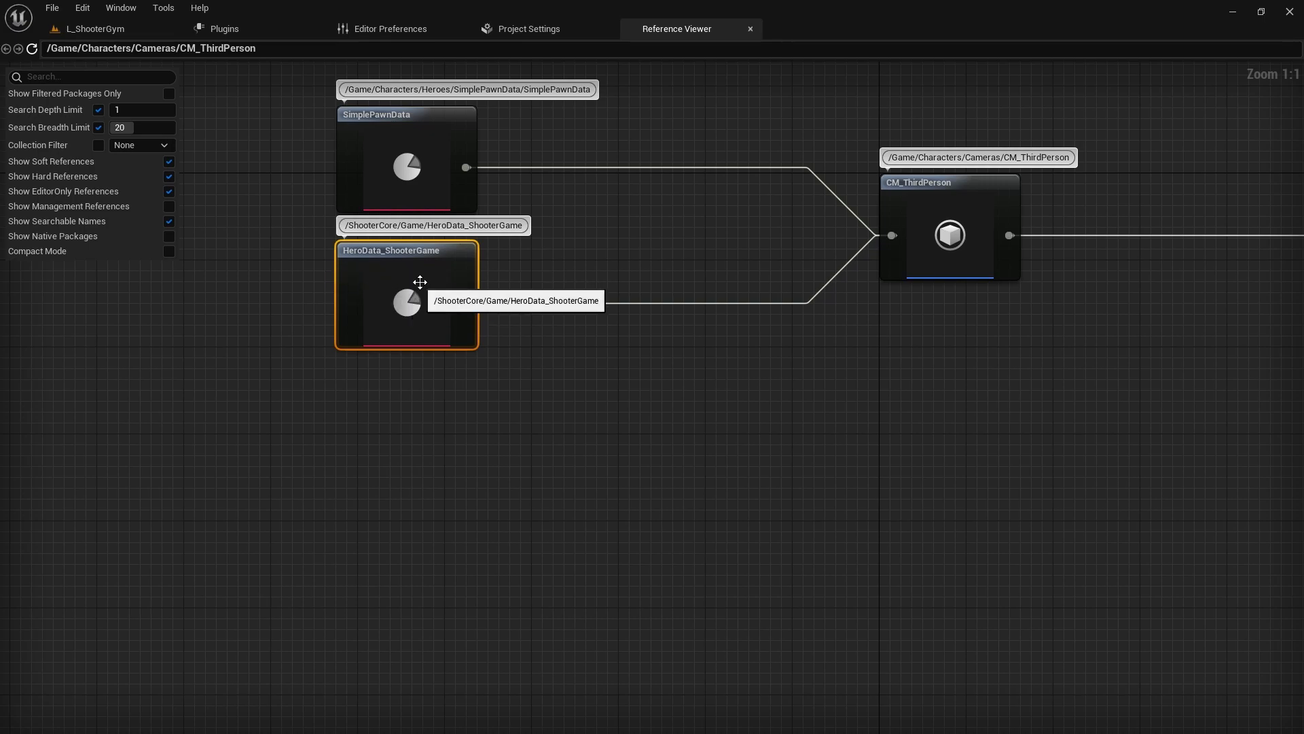
left_click_drag(306, 102, 495, 218)
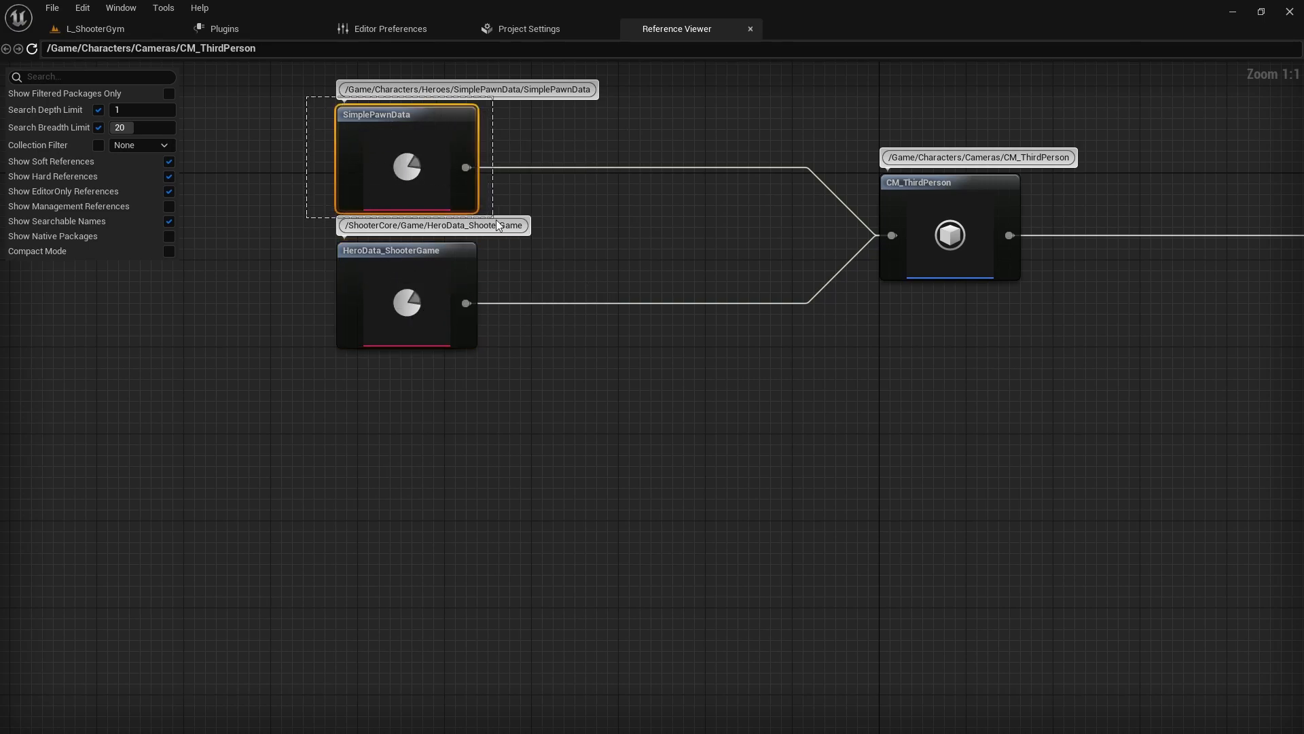
Step: Open HeroData_ShooterGame from the reference graph, set its Default Camera Mode to CM_FirstPerson, and save it
left_click(405, 303)
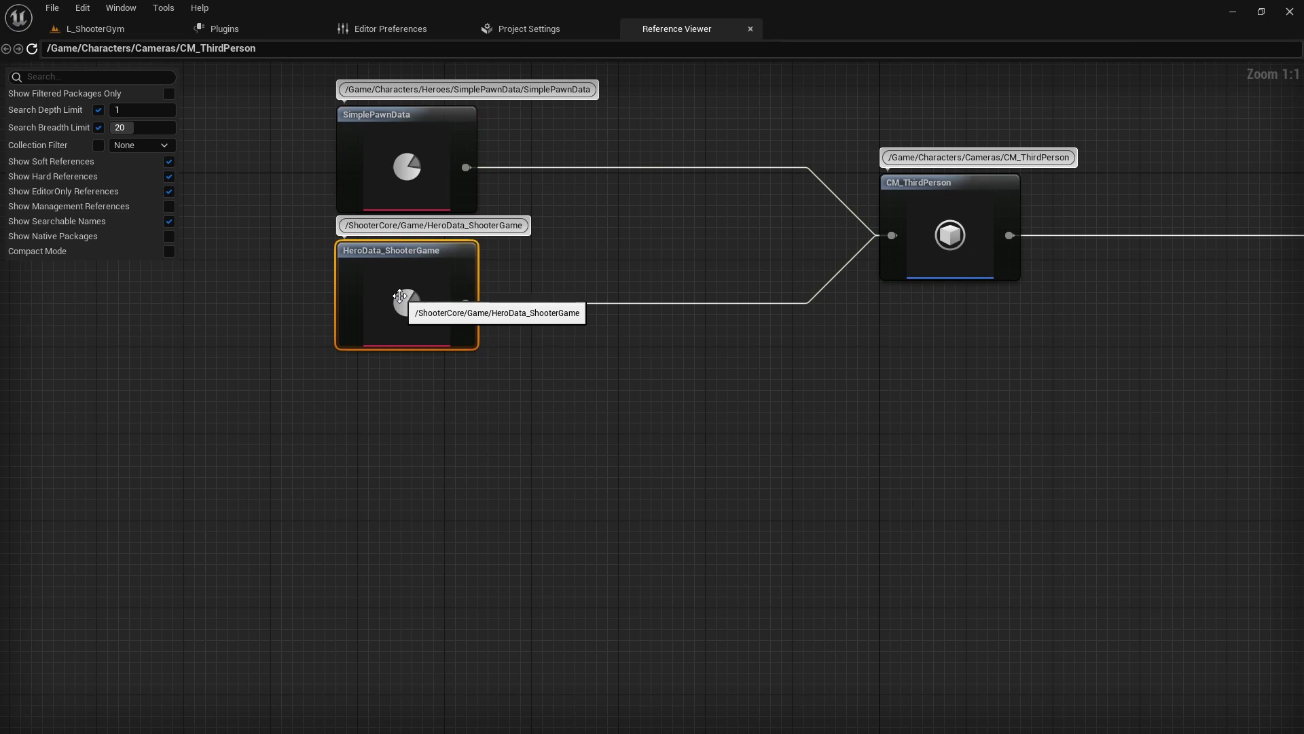
right_click(405, 303)
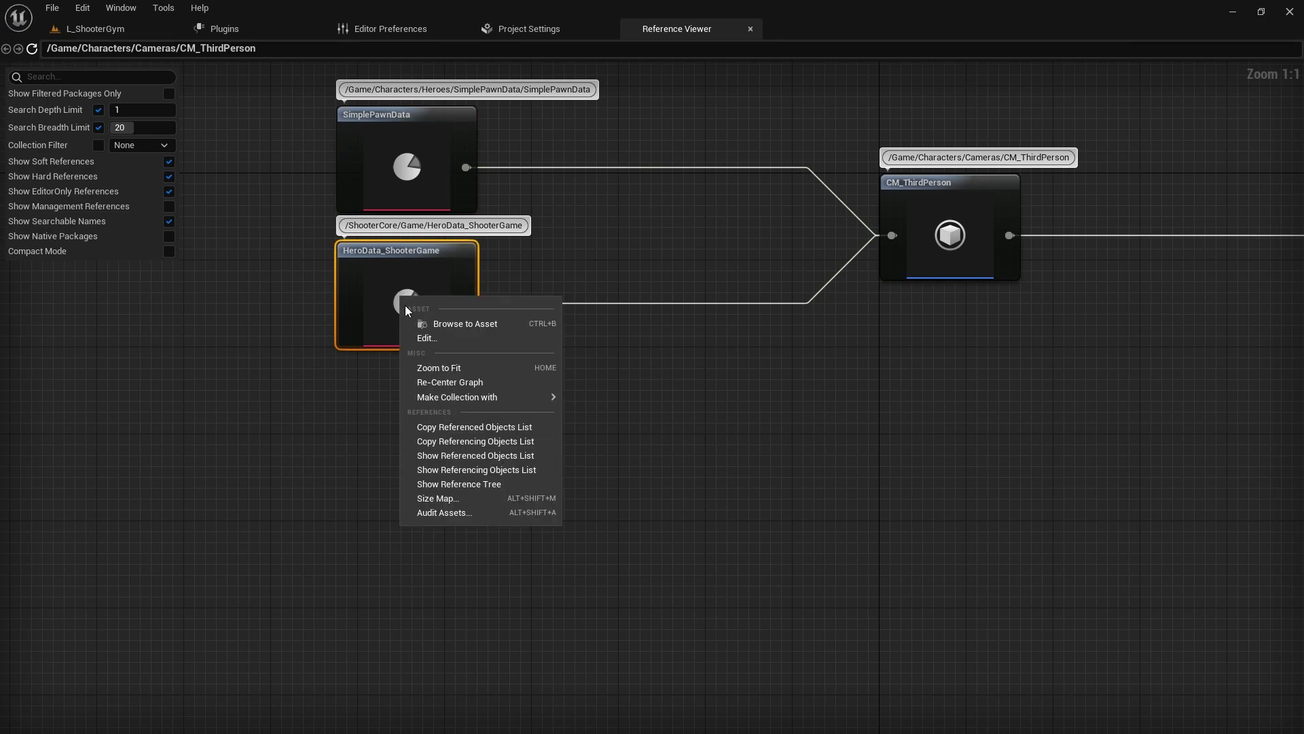
left_click(442, 339)
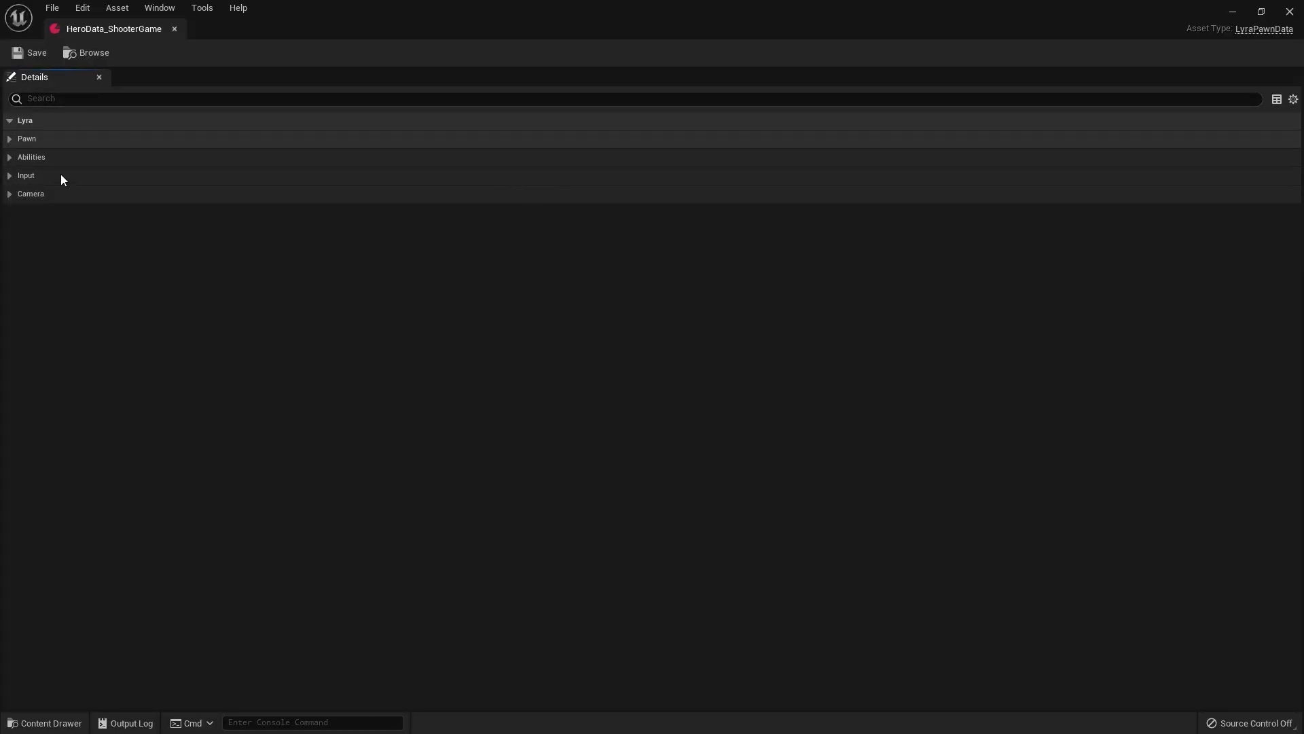
left_click(8, 194)
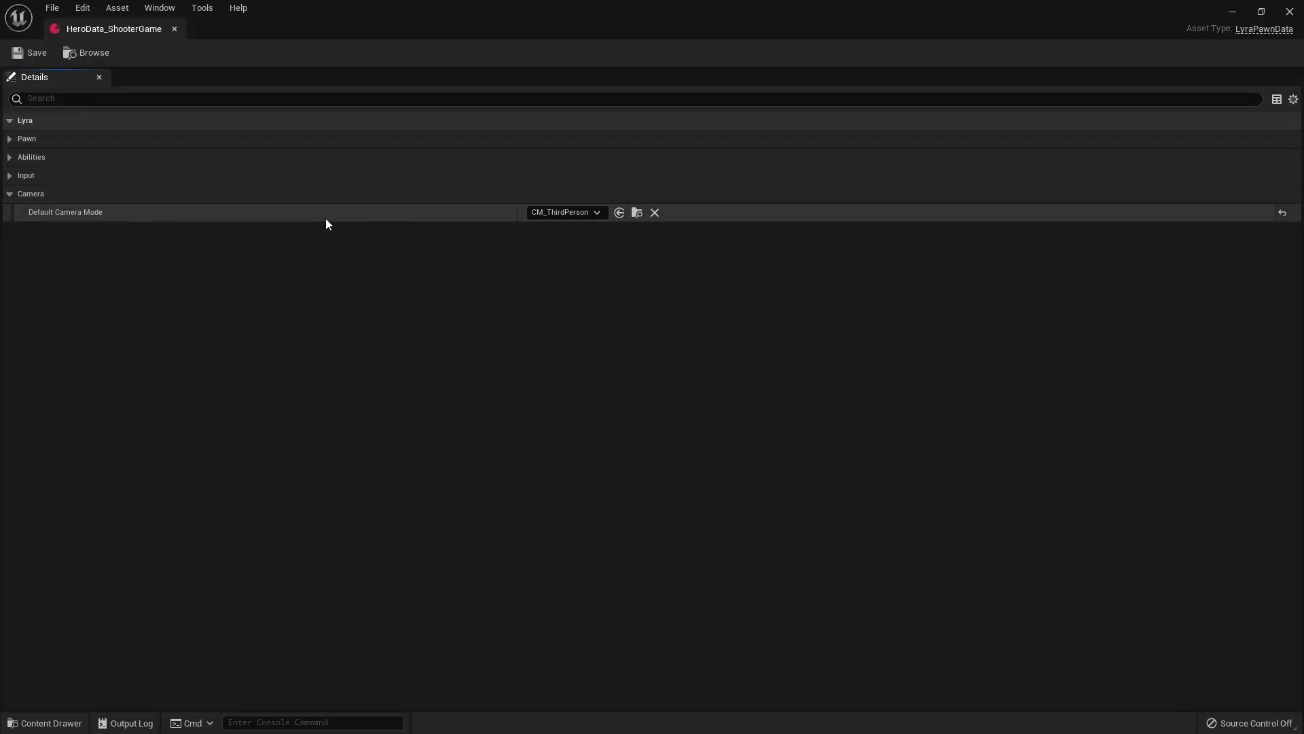
left_click(581, 212)
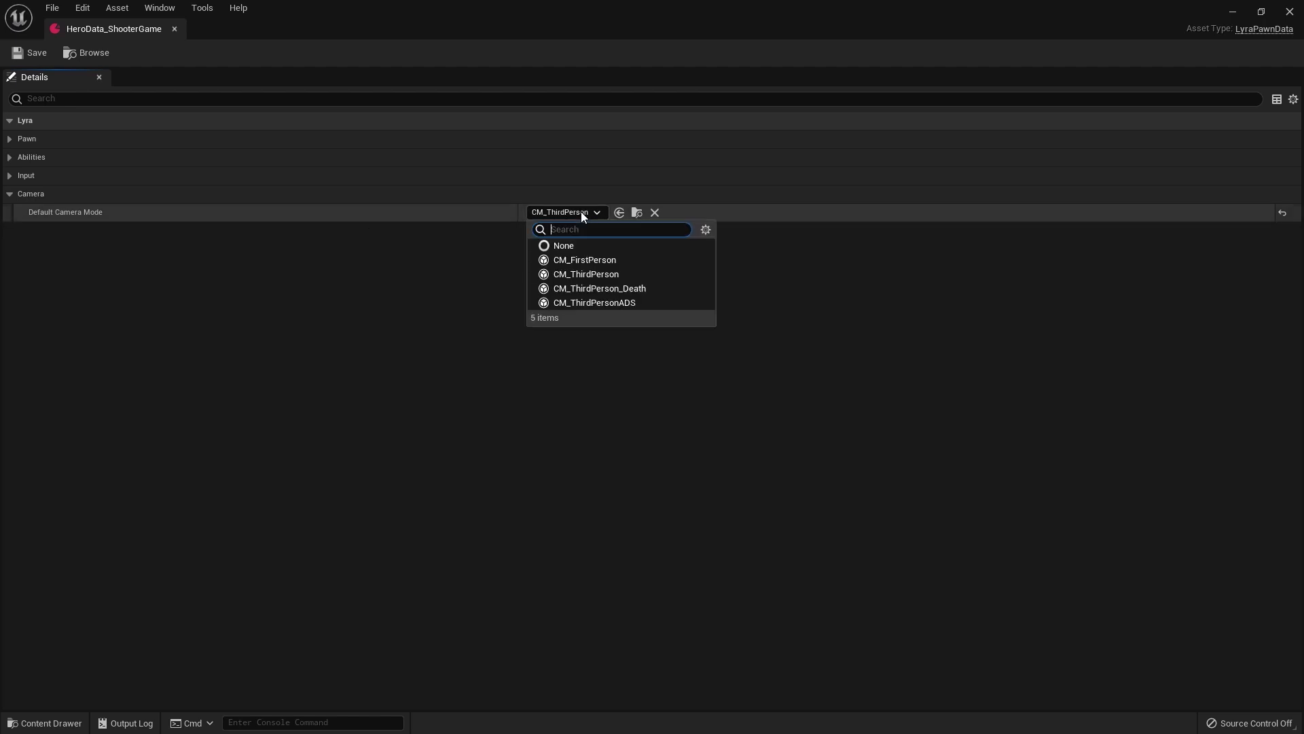
left_click(599, 261)
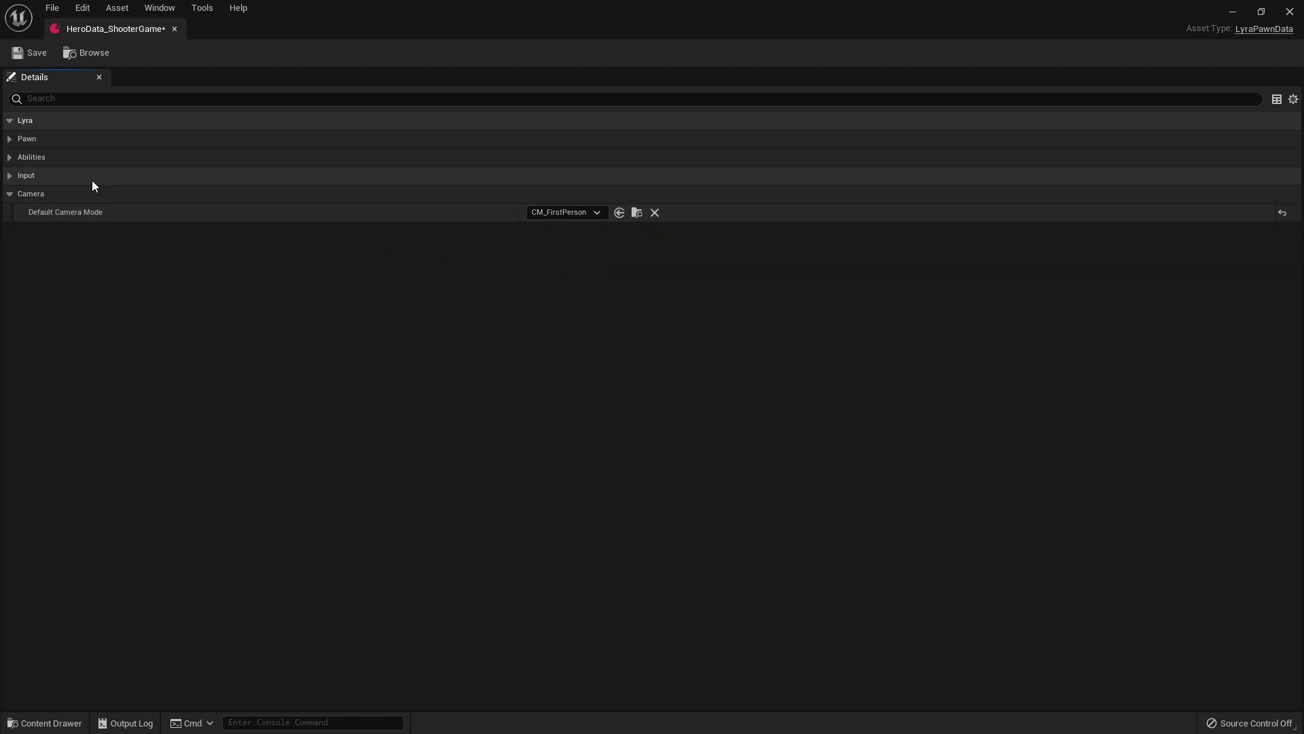
left_click(28, 52)
left_click_drag(129, 30, 853, 27)
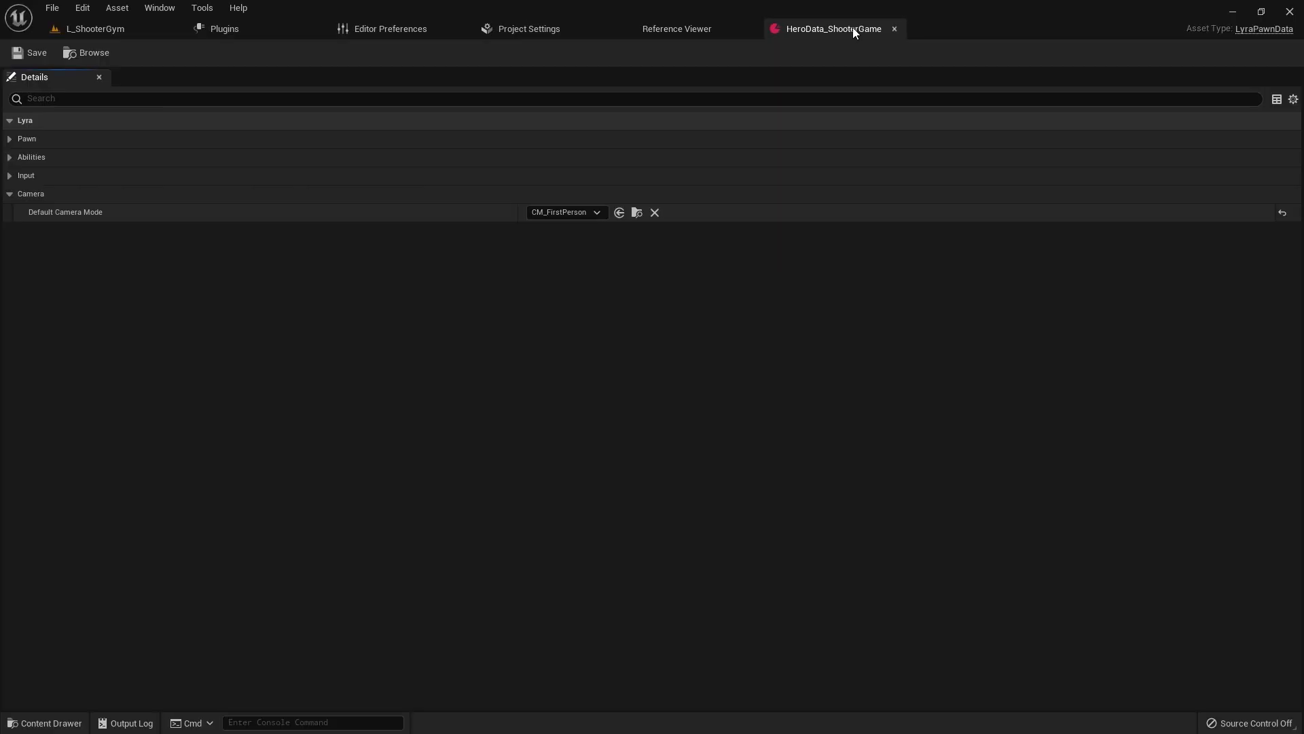
Step: Open FirstPersonOffsetCurve from the Cameras folder and set the X curve's last key to time 0 and value 0
left_click(103, 30)
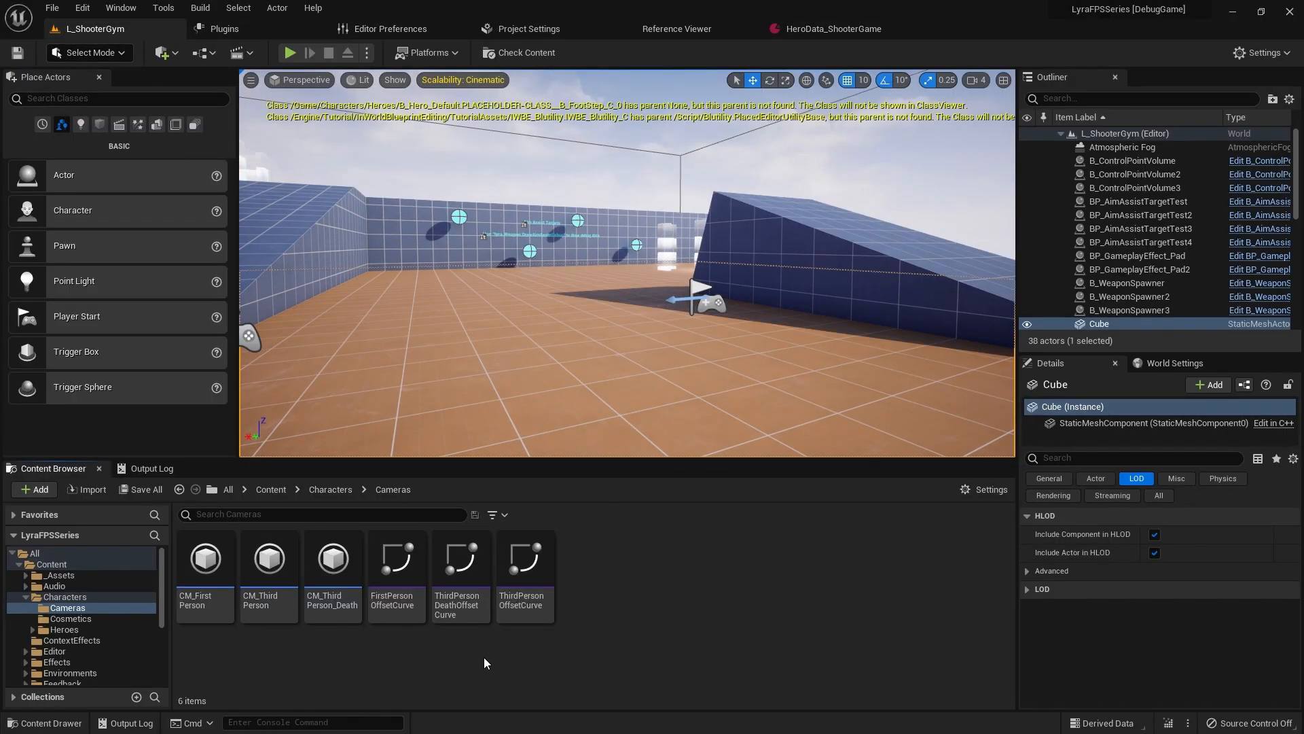
double_click(385, 605)
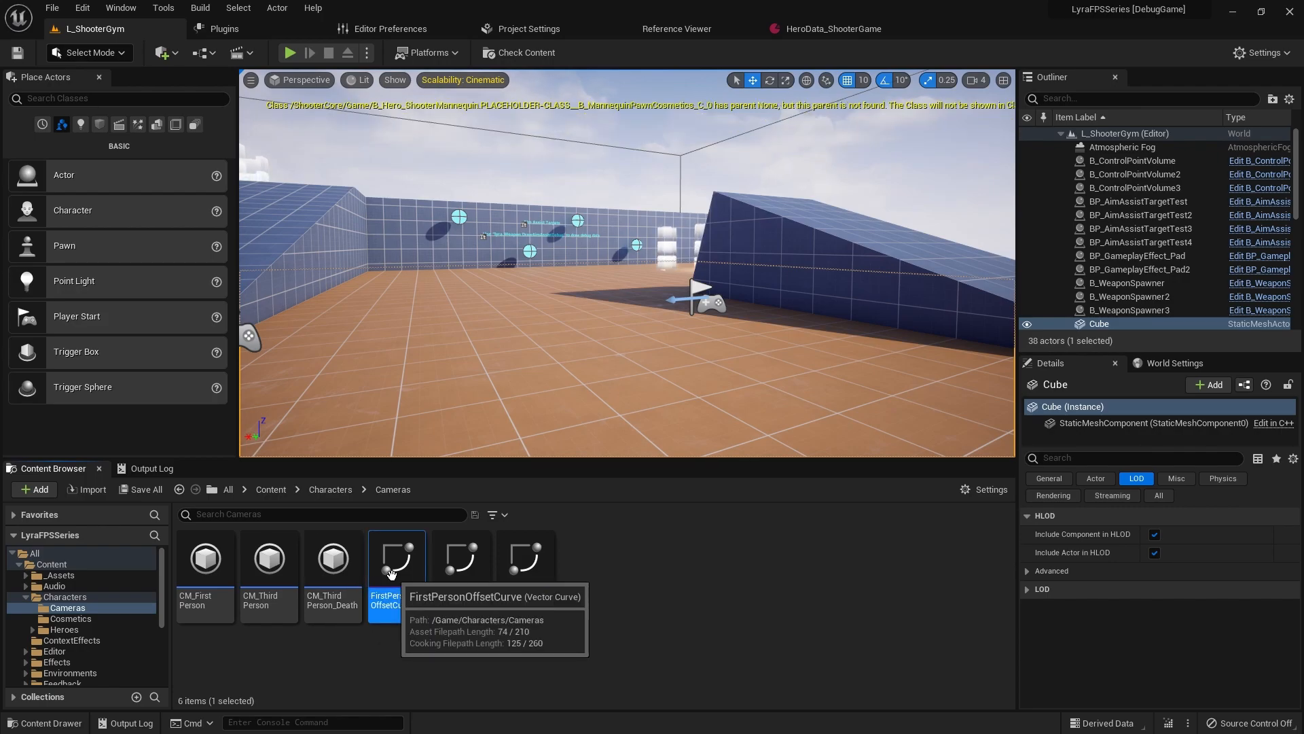
scroll(735, 401, "down", 5)
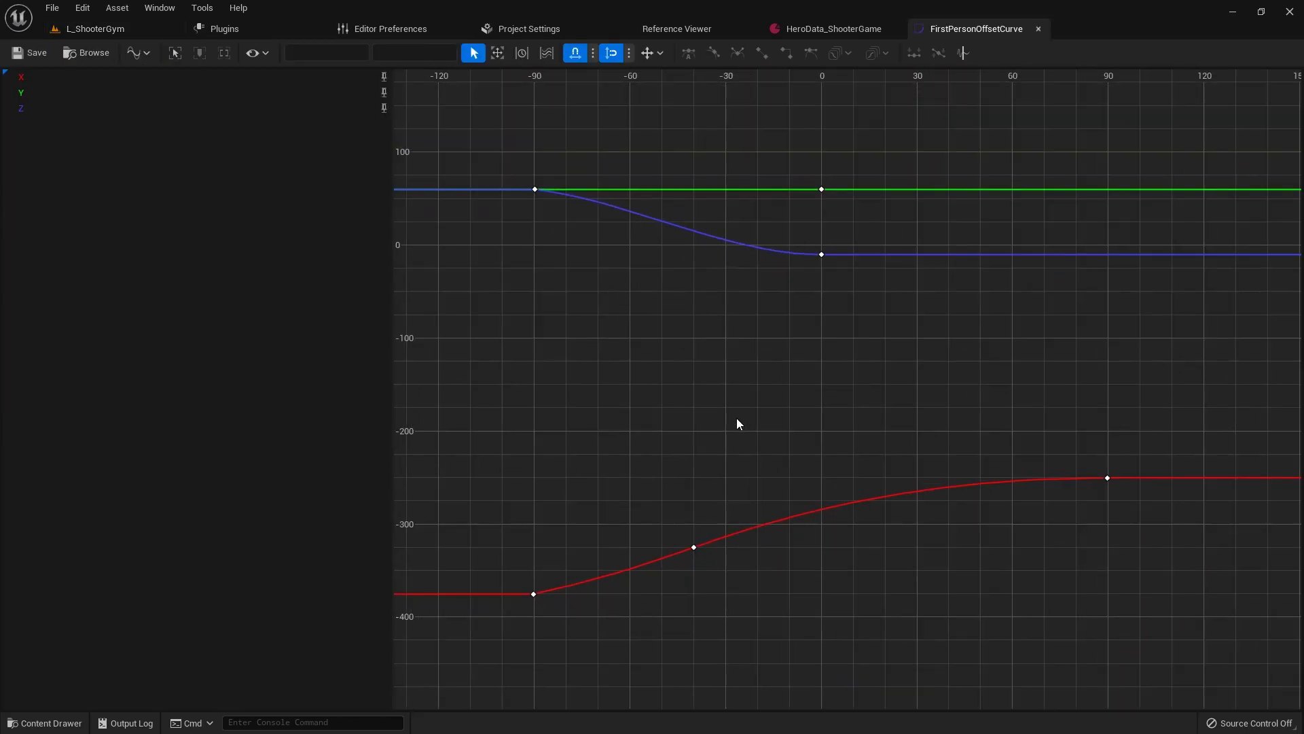
right_click_drag(623, 413, 592, 411)
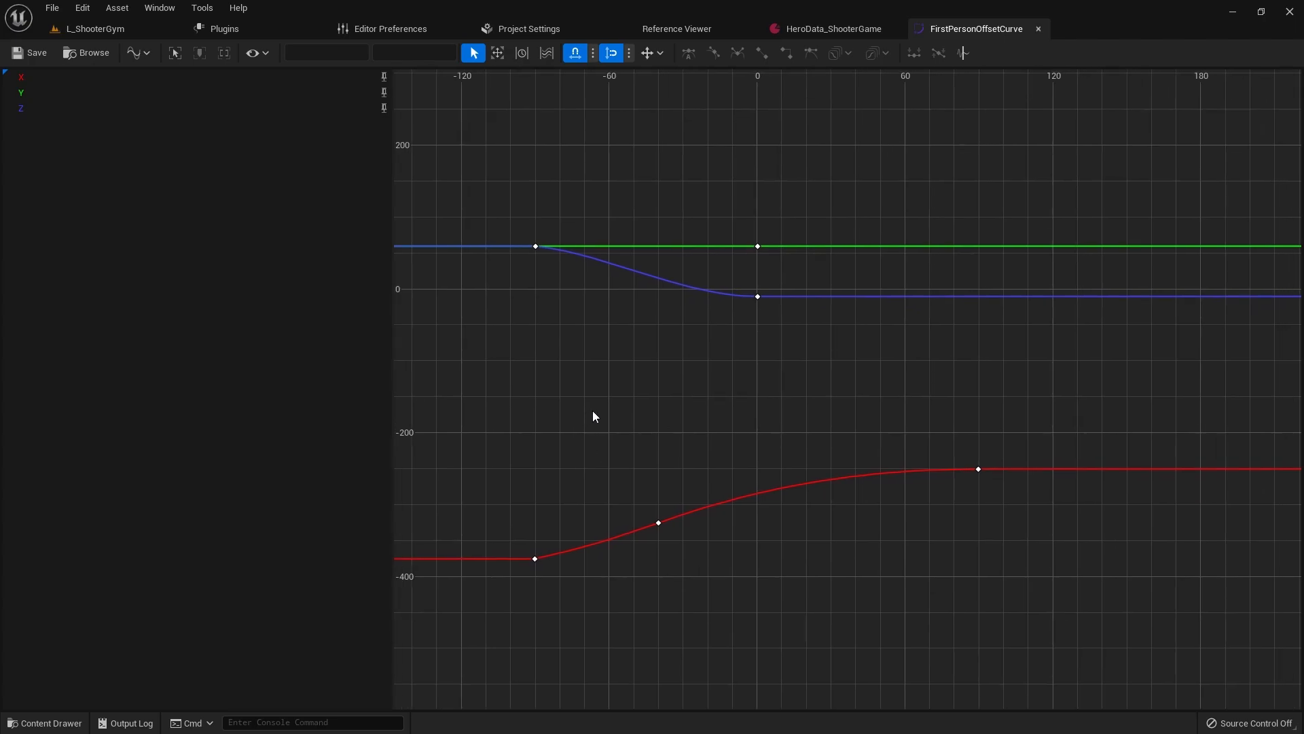
left_click(976, 469)
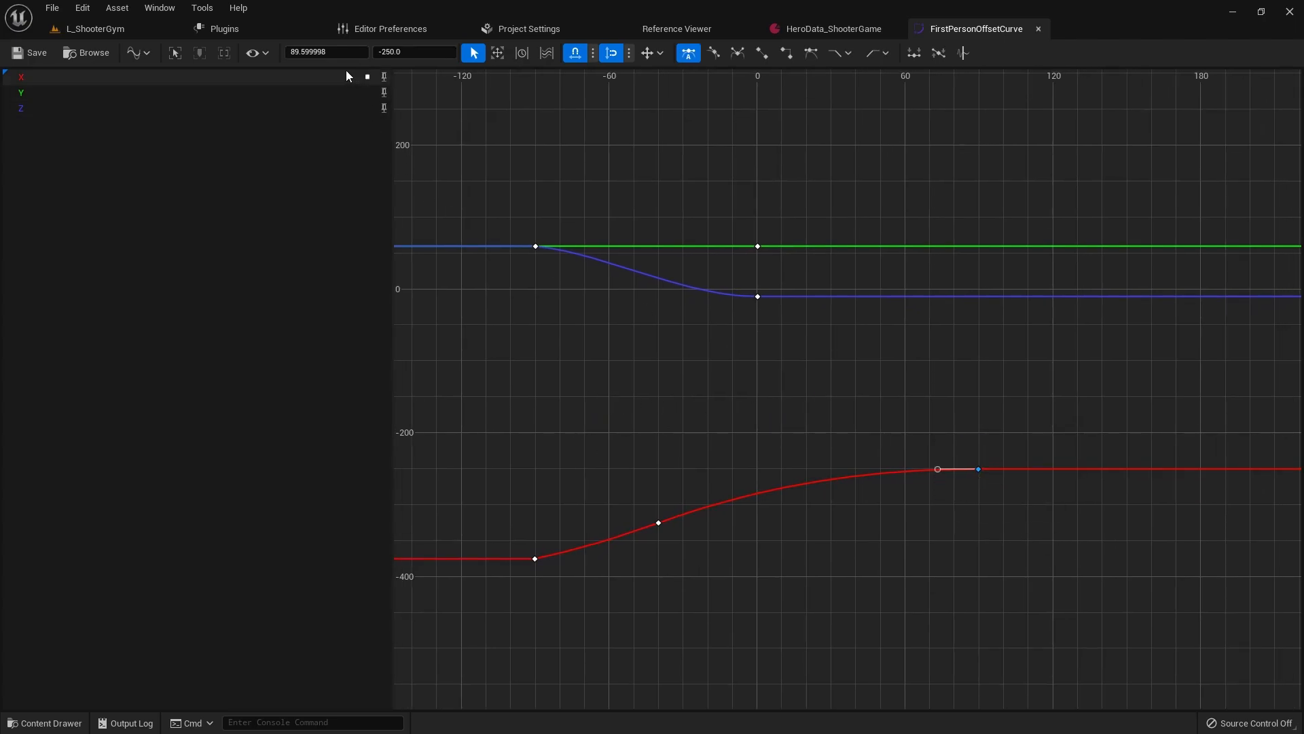
left_click(342, 53)
type("0")
key("Tab")
type("0")
key("Return")
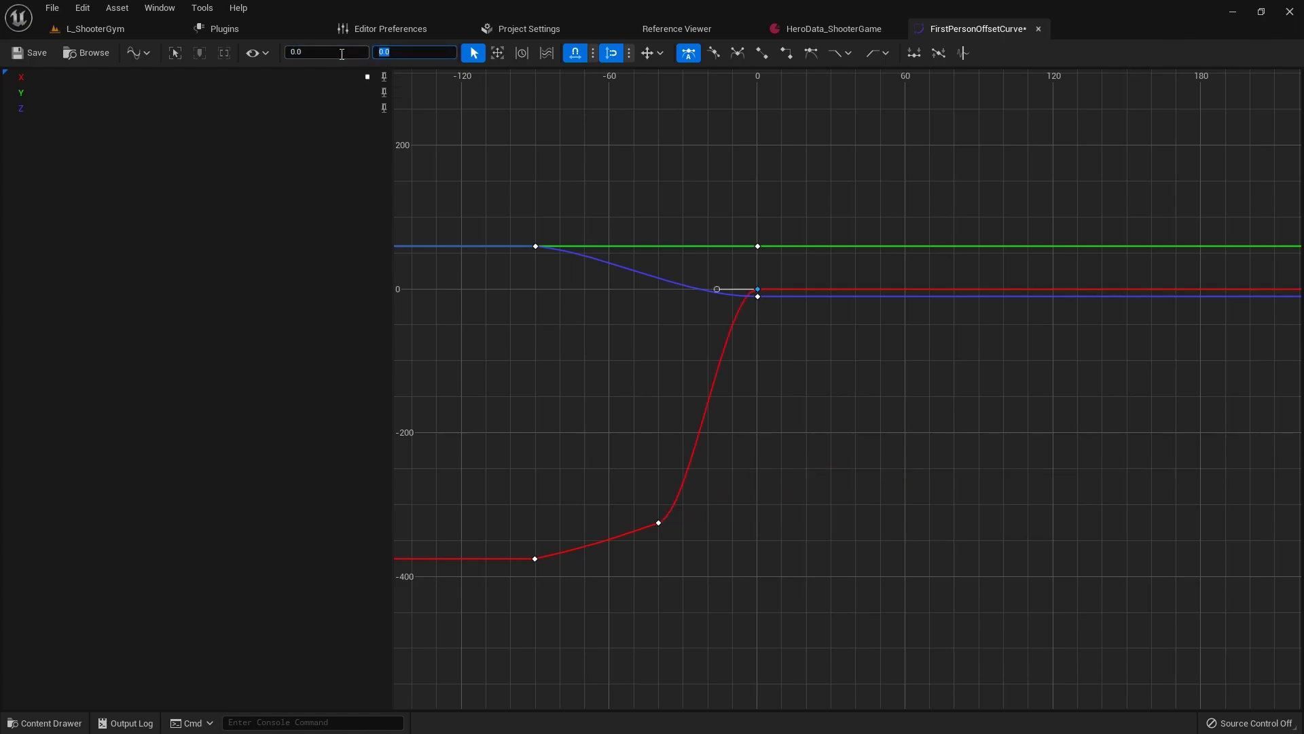
Step: Set the Y and Z curves' keys at time 0 to value 0
left_click_drag(752, 214, 758, 251)
left_click_drag(759, 318, 747, 282)
left_click(780, 323)
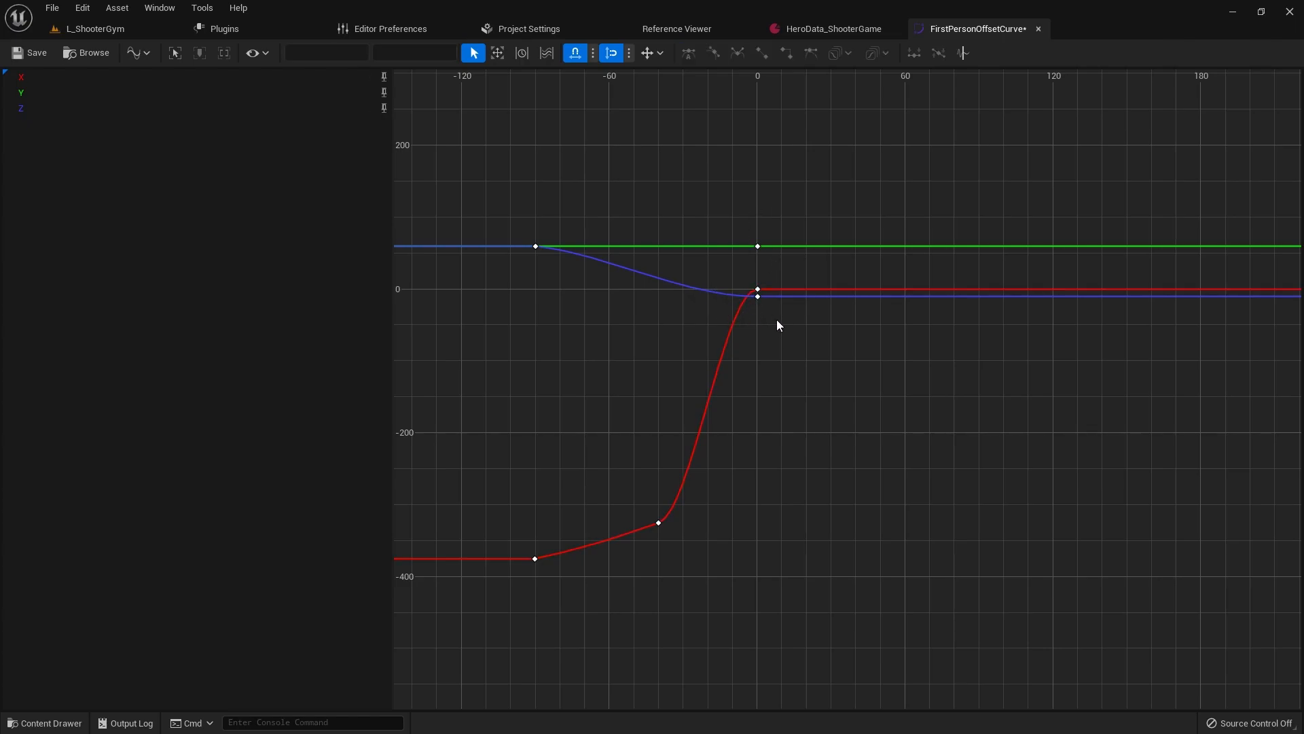
left_click(758, 297)
left_click(759, 248, "shift")
left_click(400, 53)
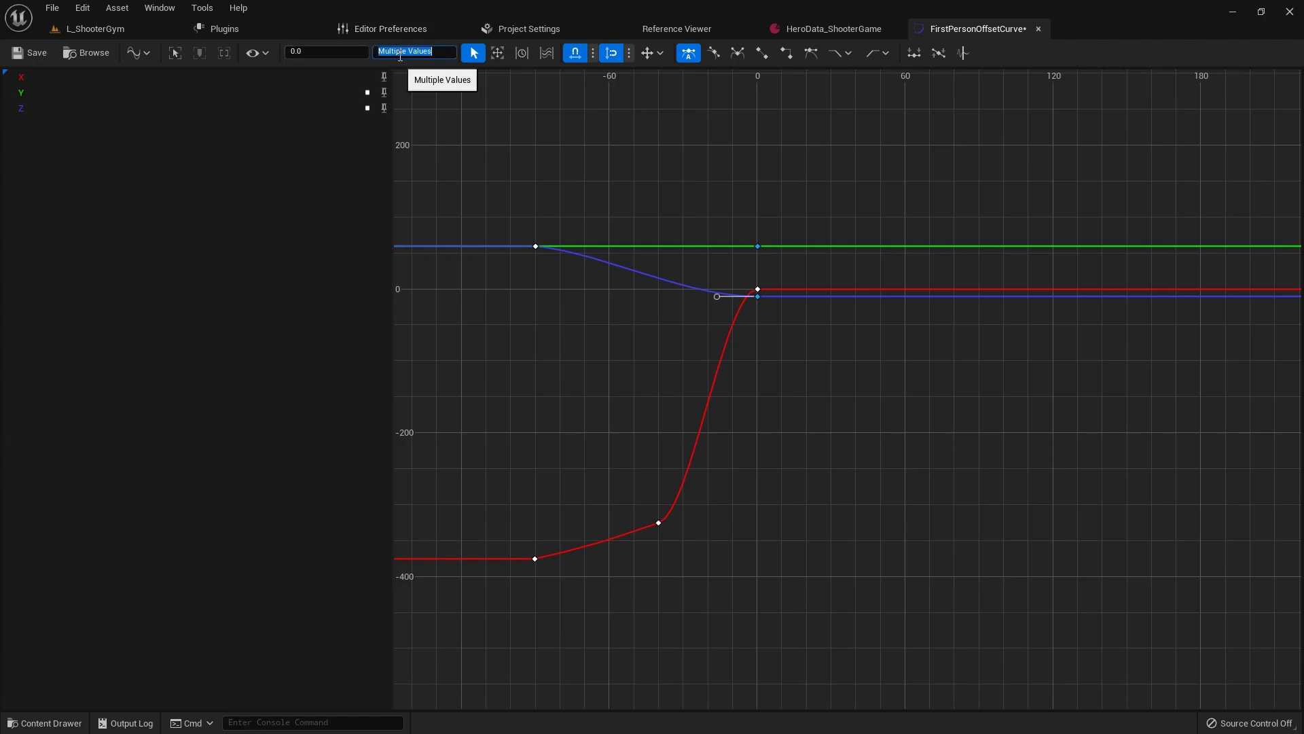
type("0")
key("Return")
Step: Delete all keys at negative times from the X, Y and Z curves, and save the offset curve
scroll(591, 311, "down", 2)
left_click_drag(514, 193, 680, 534)
key("Delete")
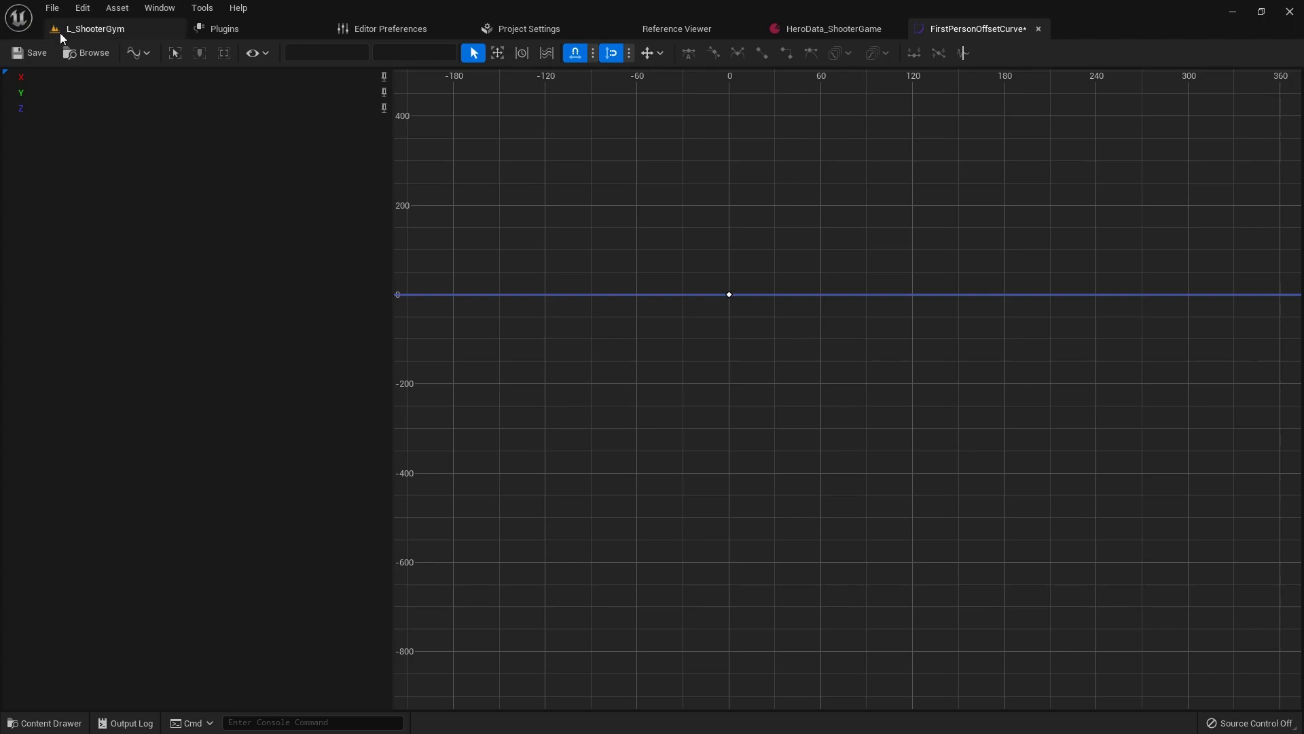
Step: Open CM_FirstPerson from the Cameras folder, set its Target Offset Curve to FirstPersonOffsetCurve, and compile it
left_click(103, 30)
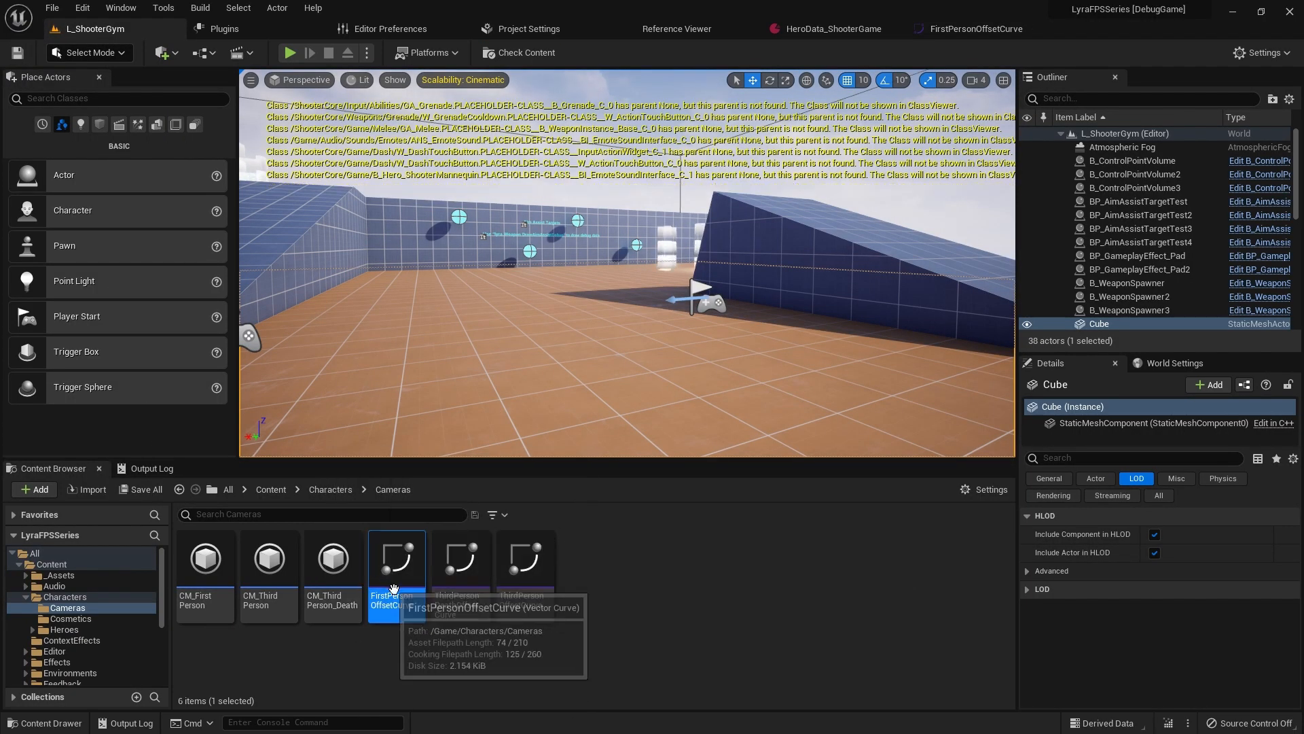
double_click(197, 570)
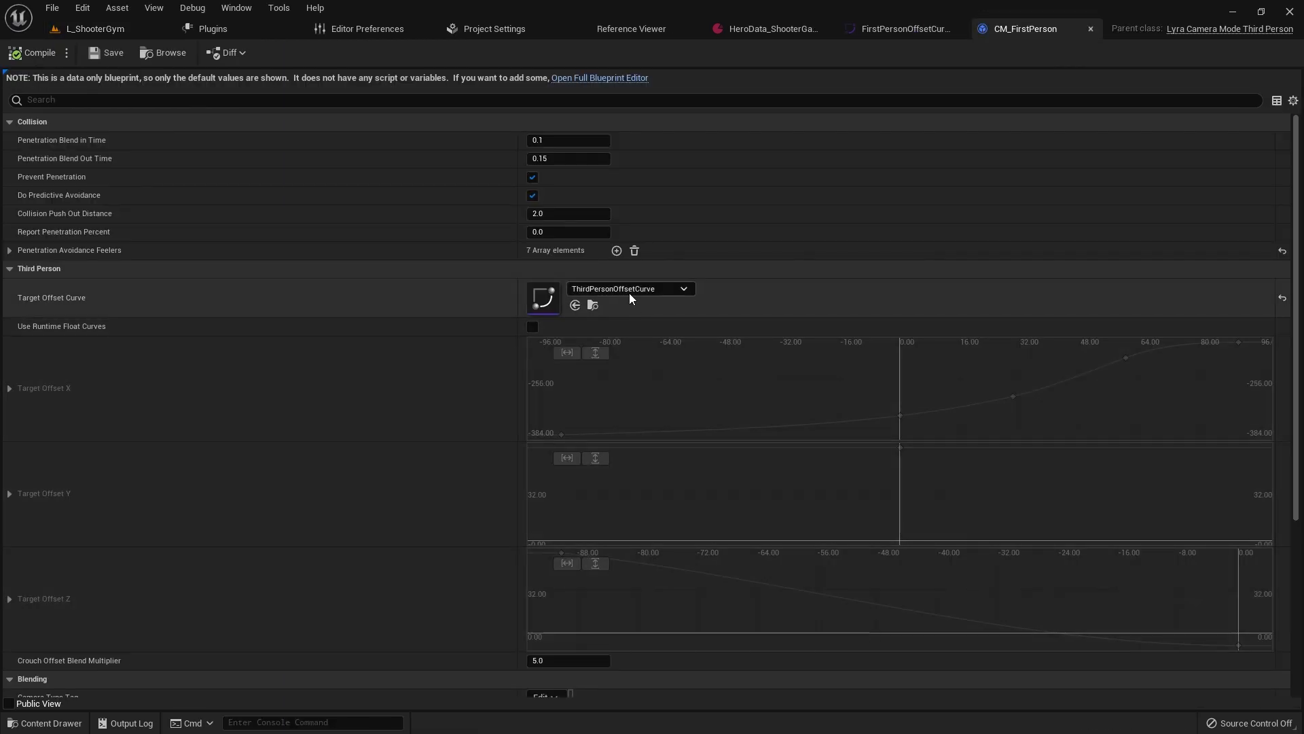
left_click(619, 290)
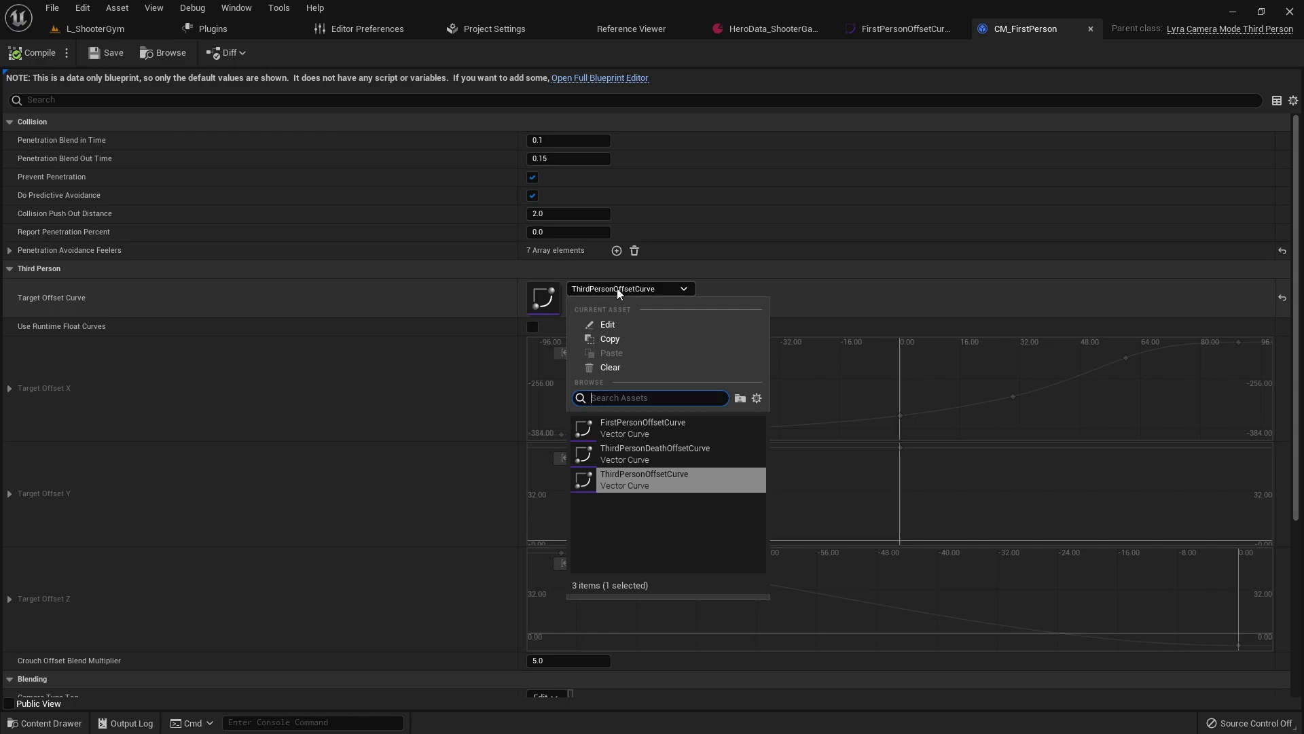
left_click(643, 427)
left_click(41, 57)
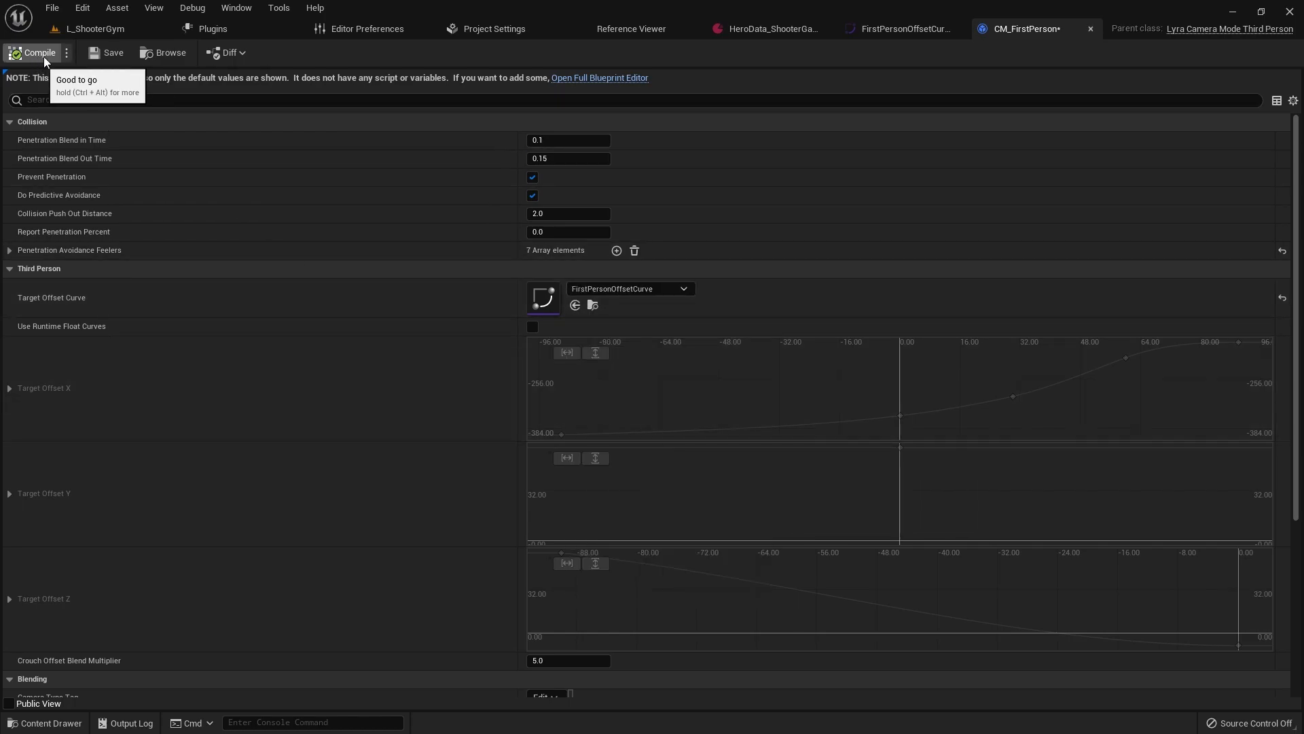
Step: Play the L_ShooterGym level in the editor and move and shoot to test the first-person camera
left_click(98, 31)
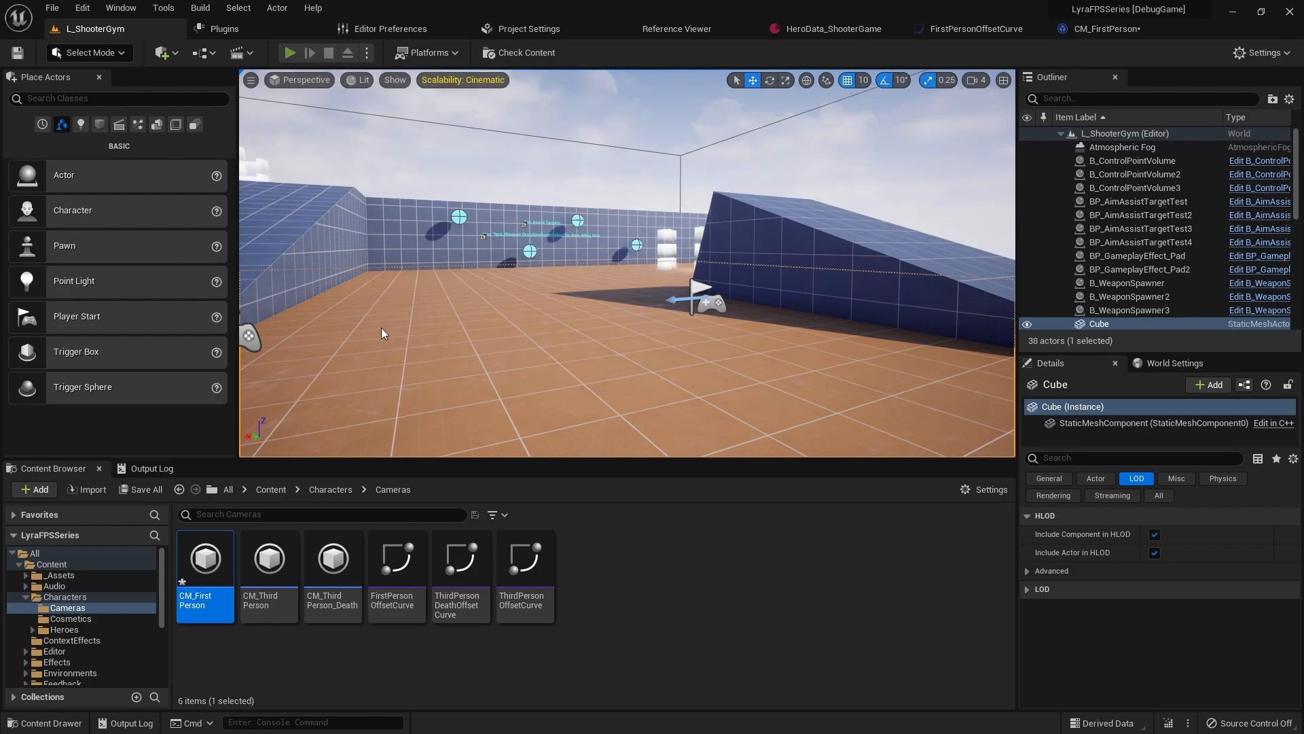
key("alt+p")
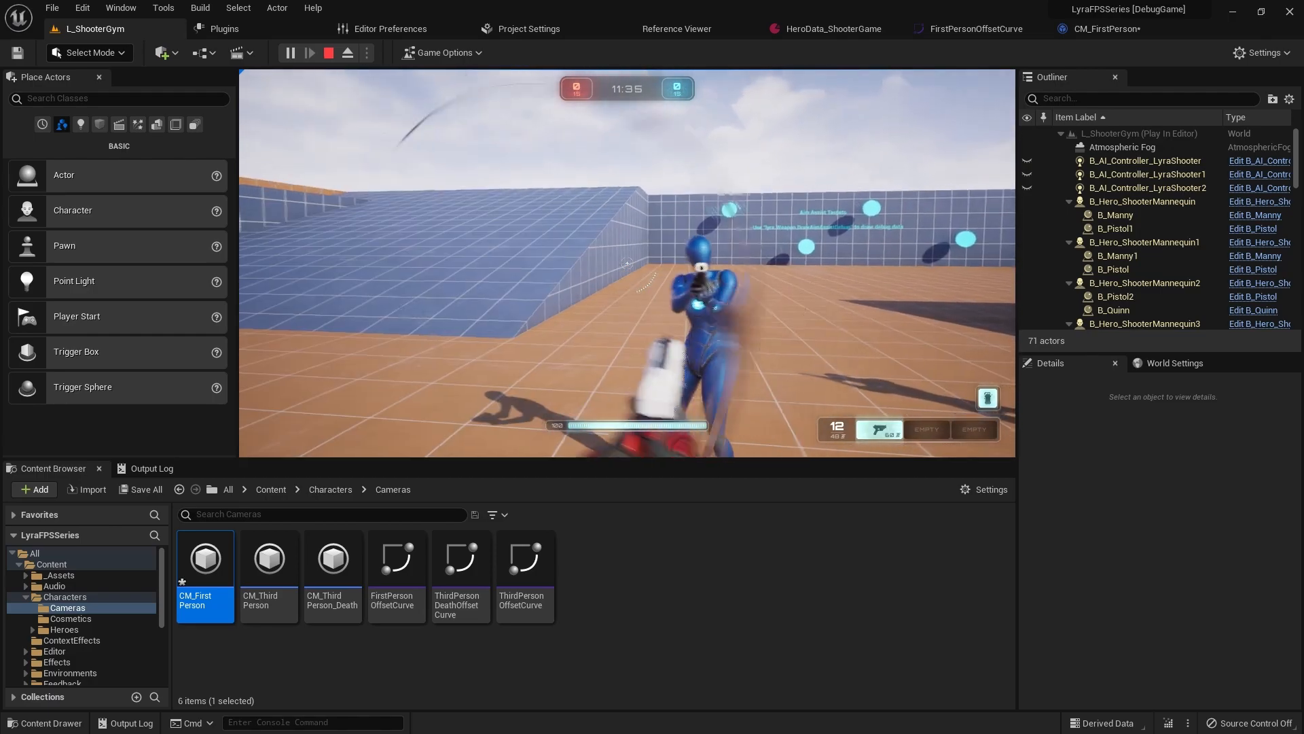
left_click(627, 263)
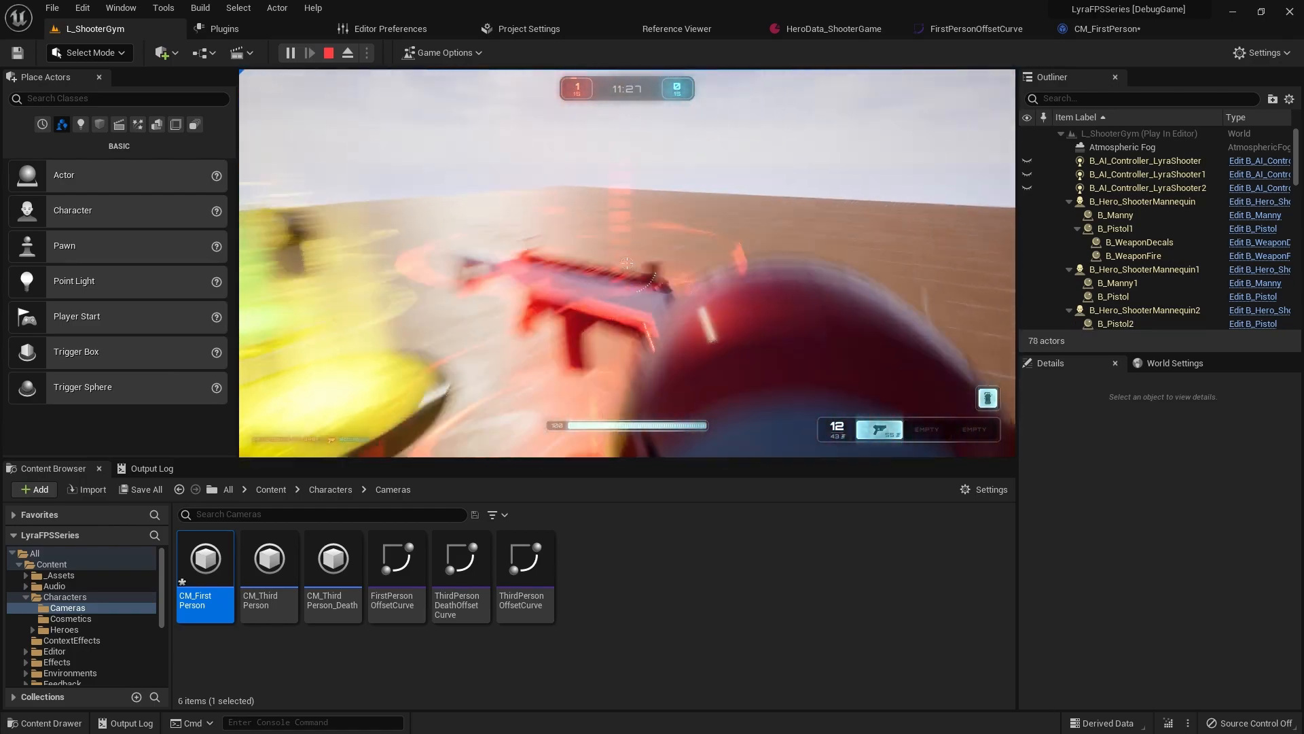
key("w")
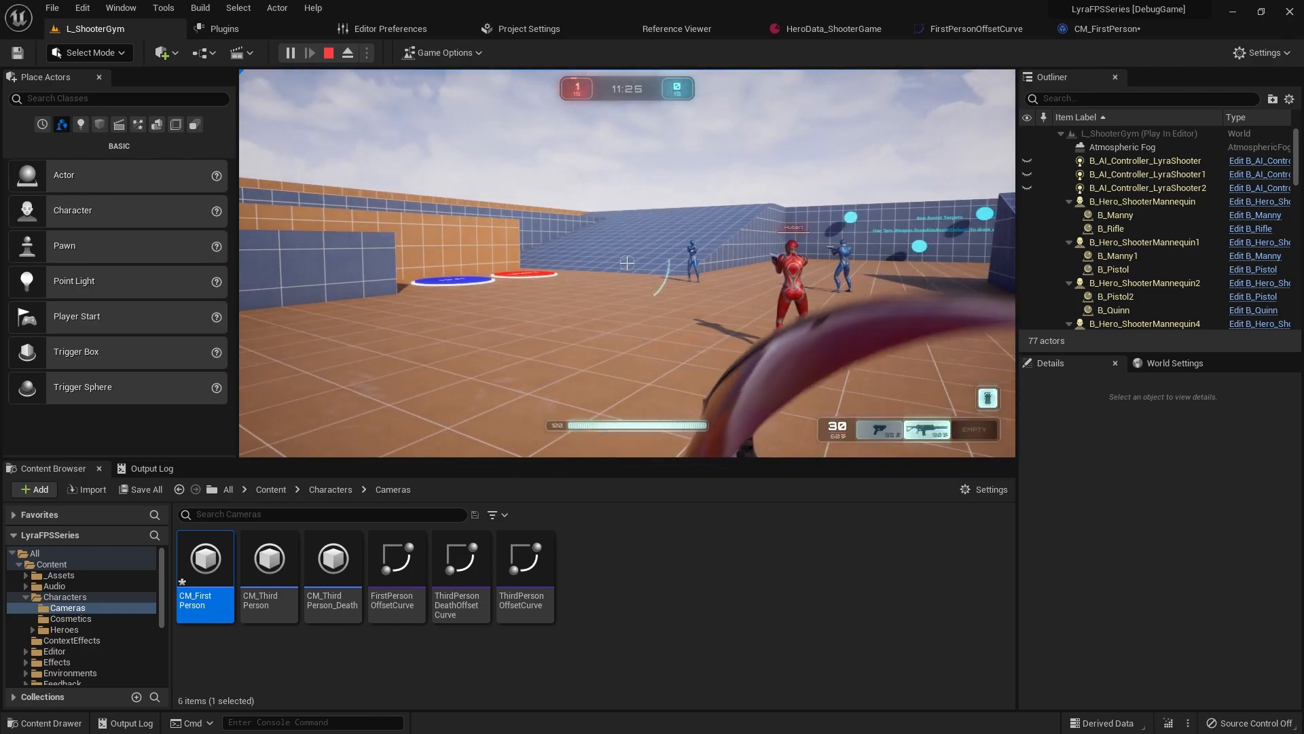